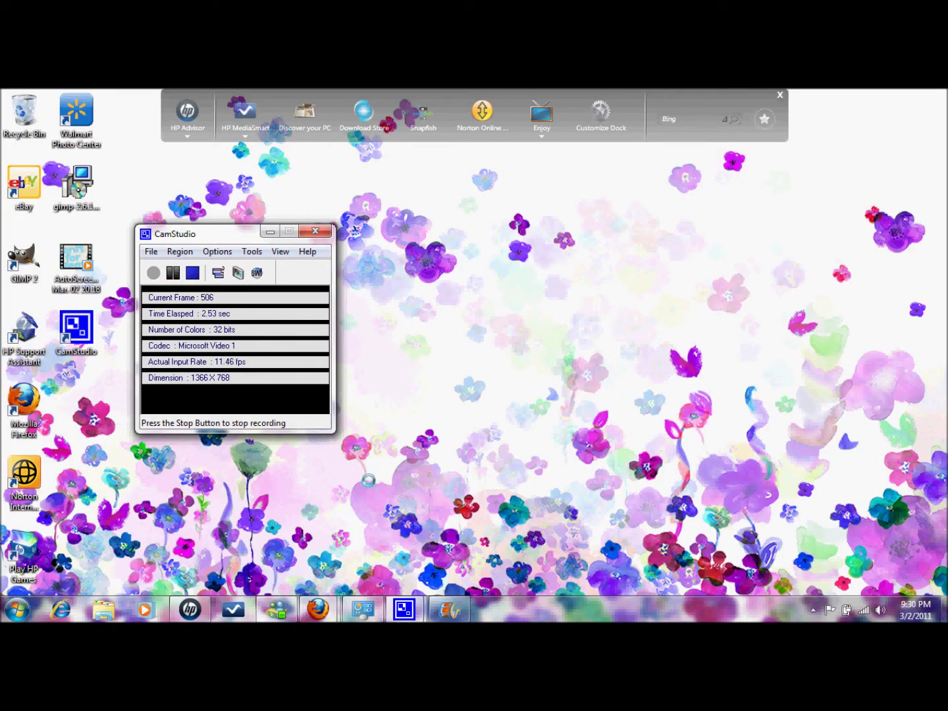
Show thumbnail previews of the two open Firefox windows from the taskbar.
left_click(318, 609)
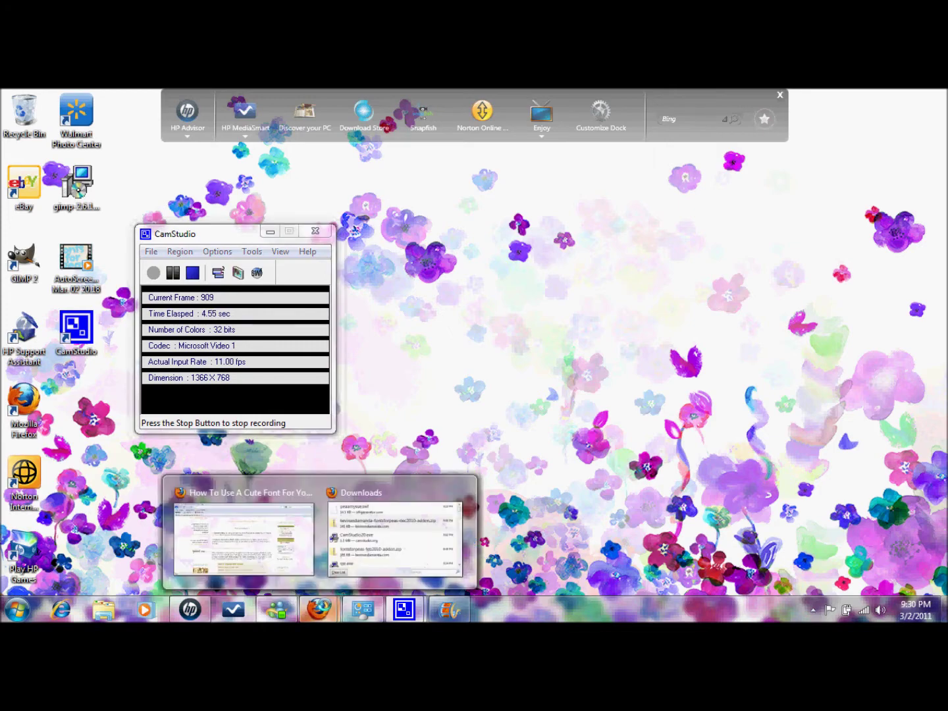
Switch to the cute-font tutorial window and load kevinandamanda.com in it.
left_click(293, 558)
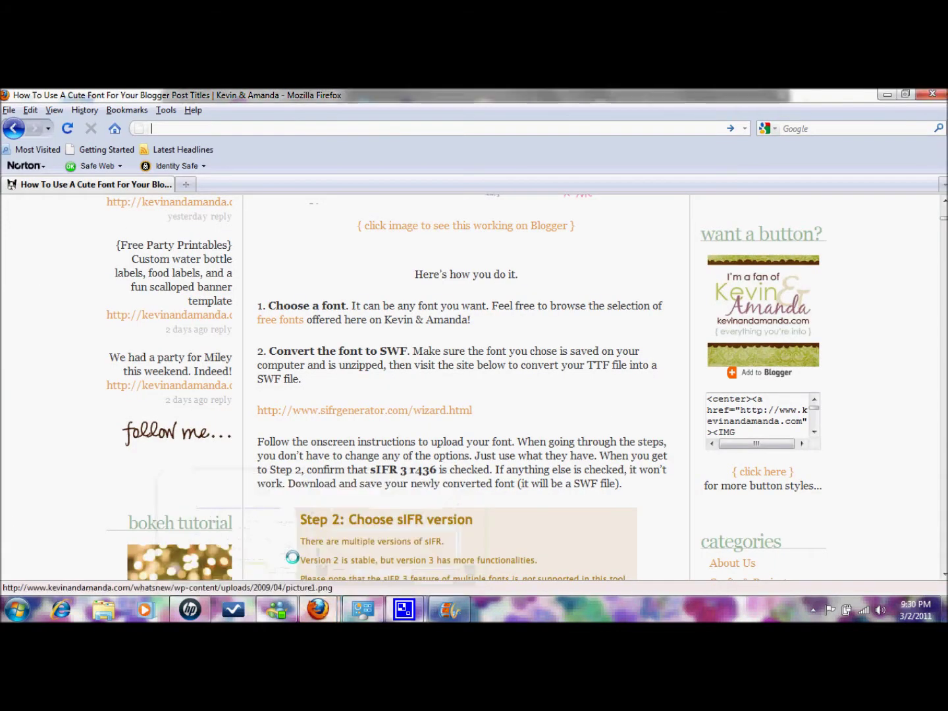
type("ken")
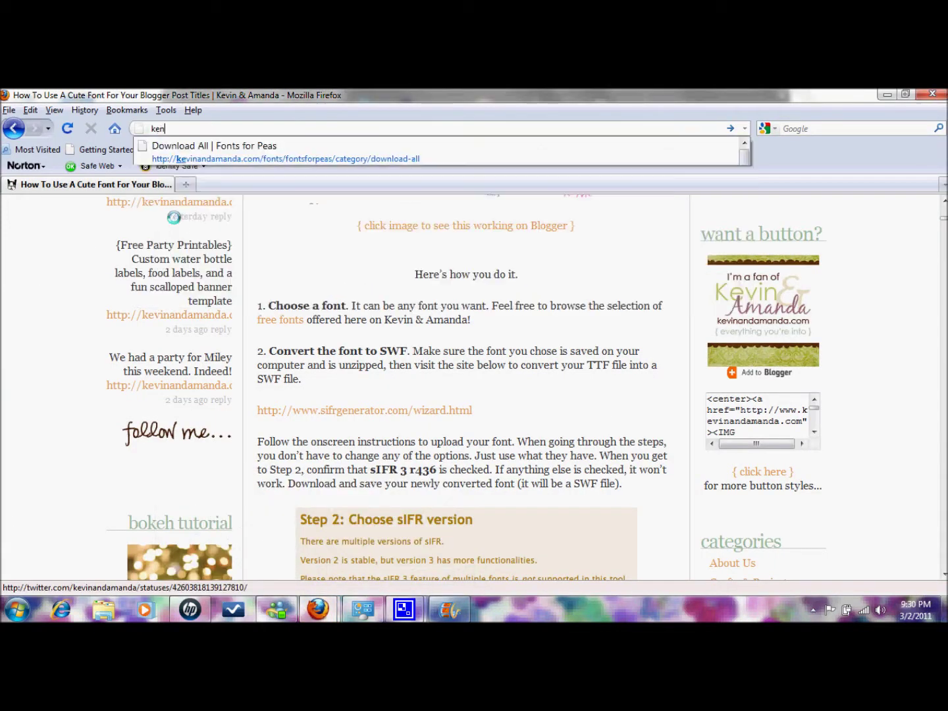
type("vin")
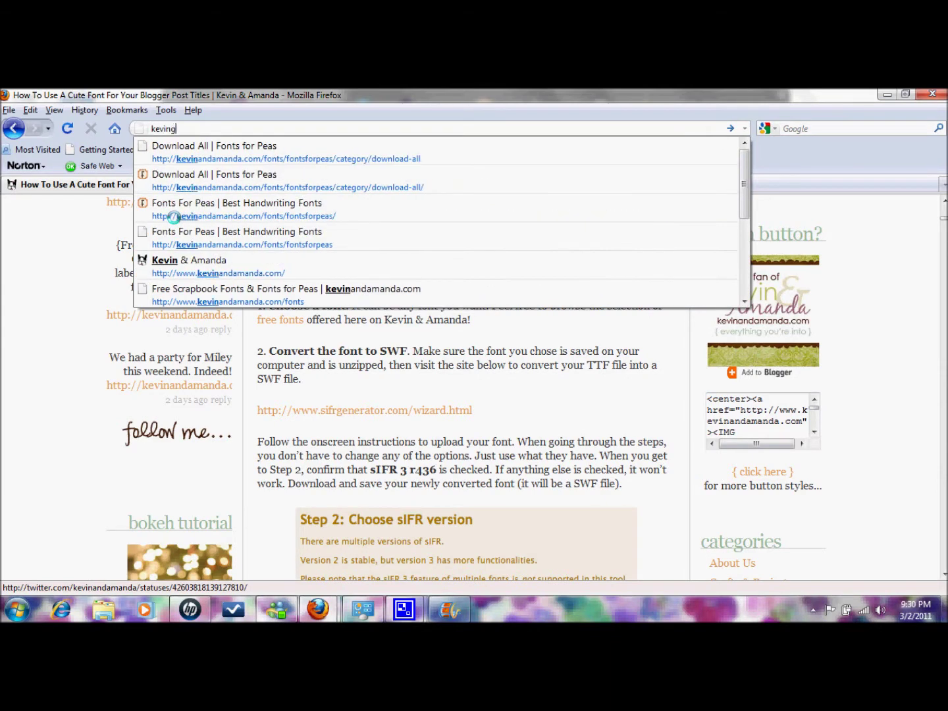
key("Escape")
type("andam")
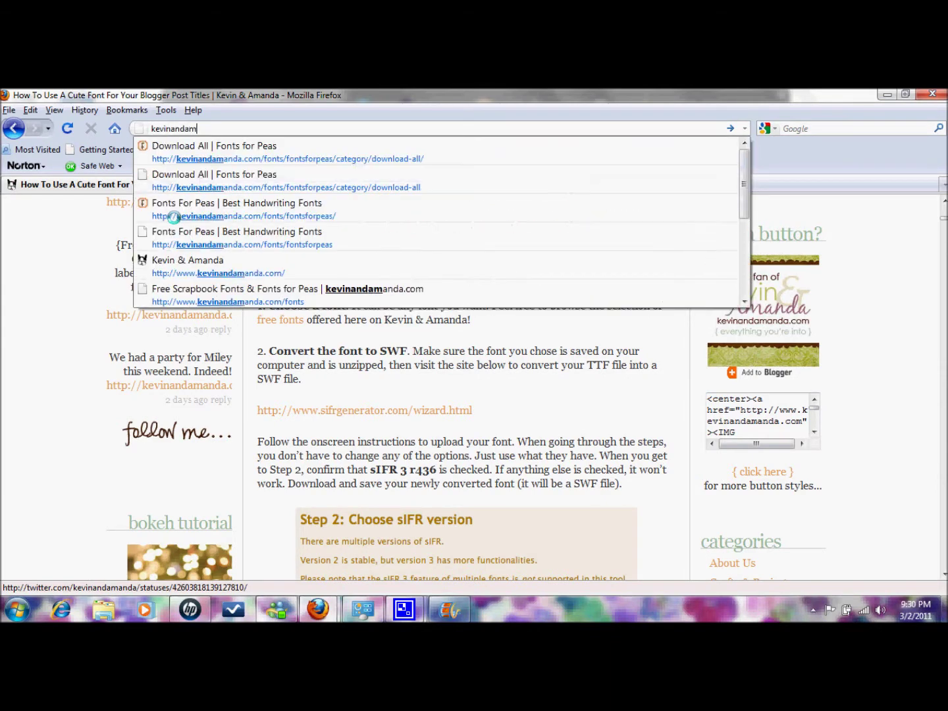
type("anda.com")
key("Return")
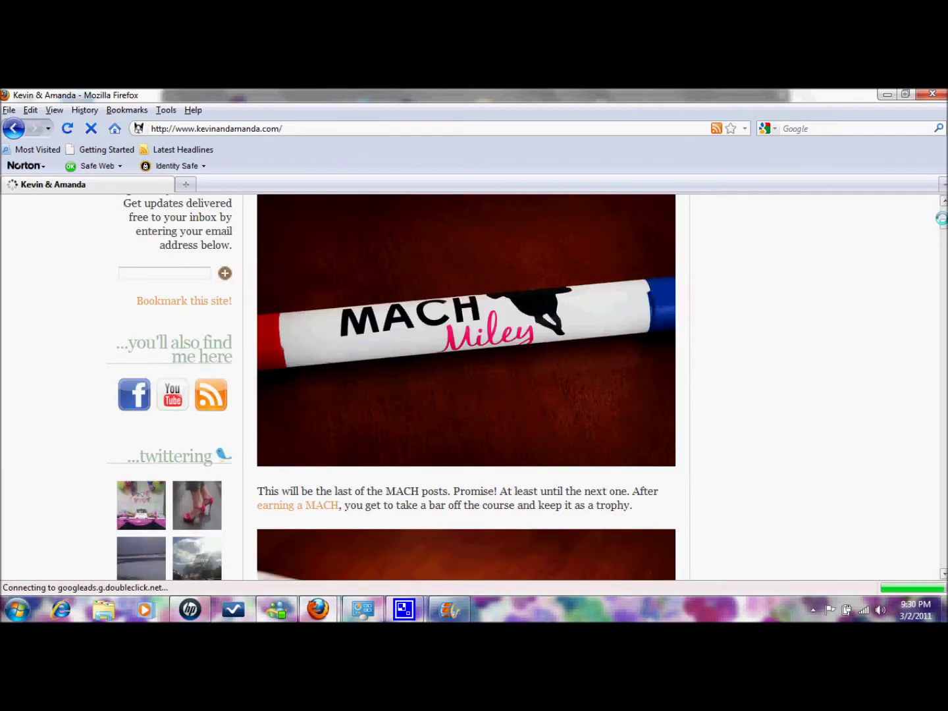
Scroll the free fonts page and follow the 'Fonts for Peas' heading link.
scroll(941, 220, "down", 10)
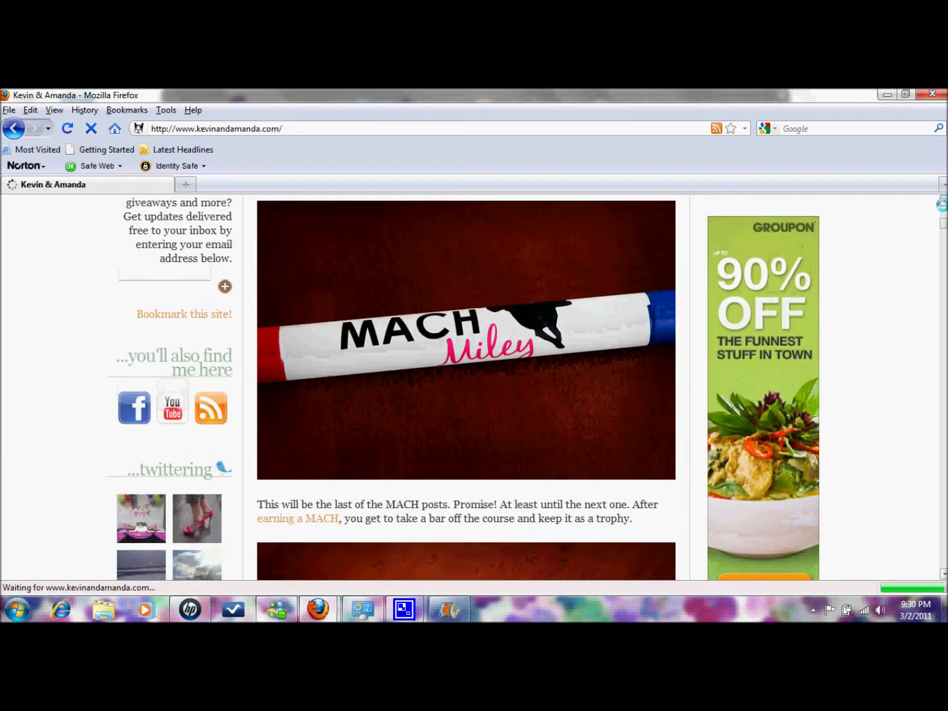
scroll(941, 205, "up", 10)
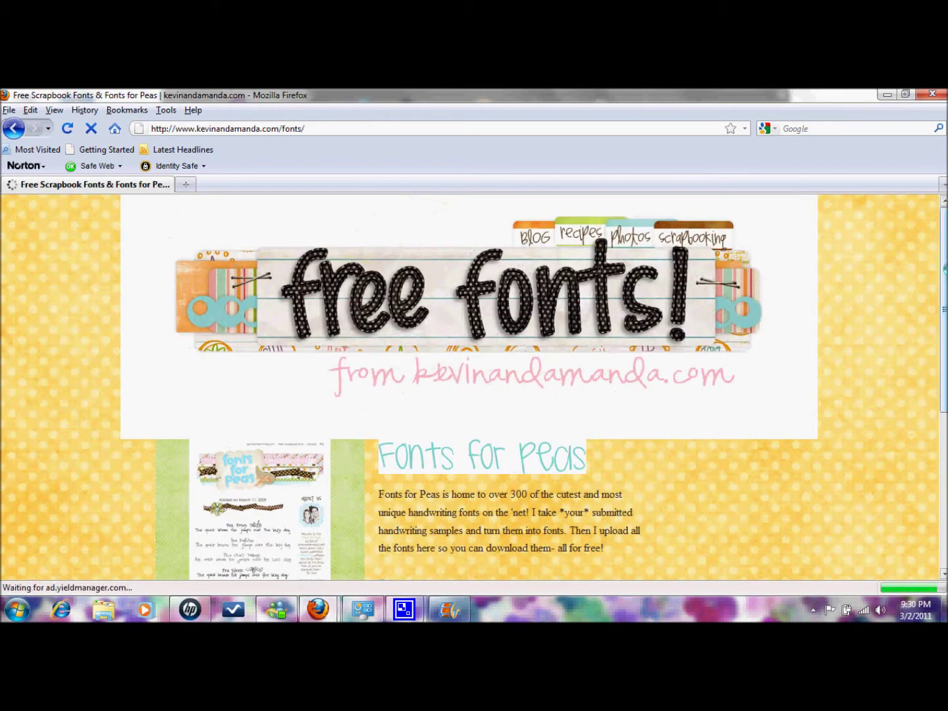
left_click_drag(943, 264, 944, 317)
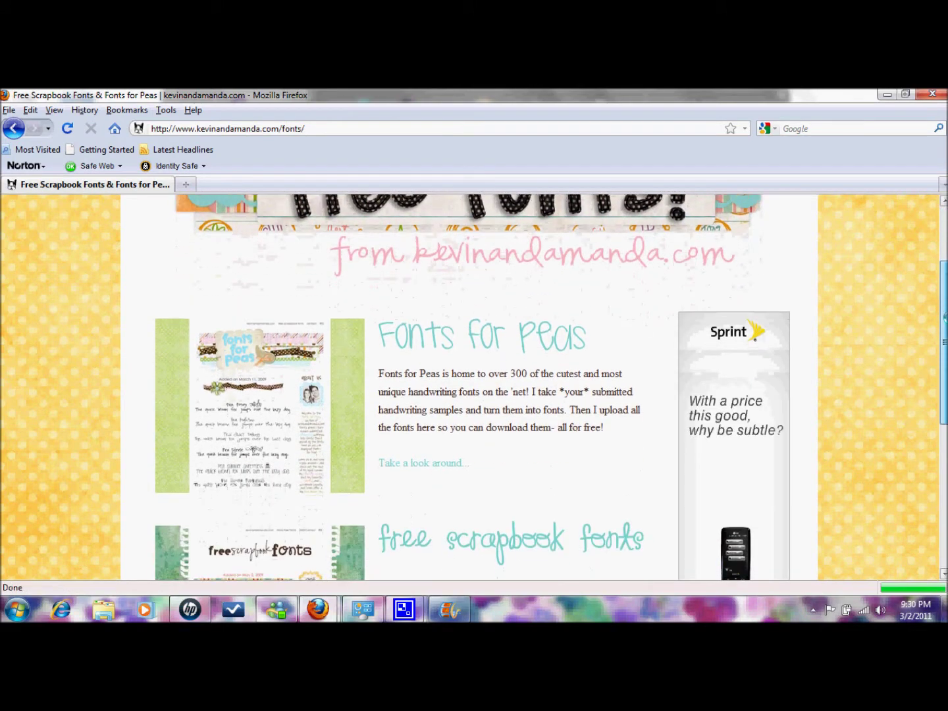
left_click(470, 329)
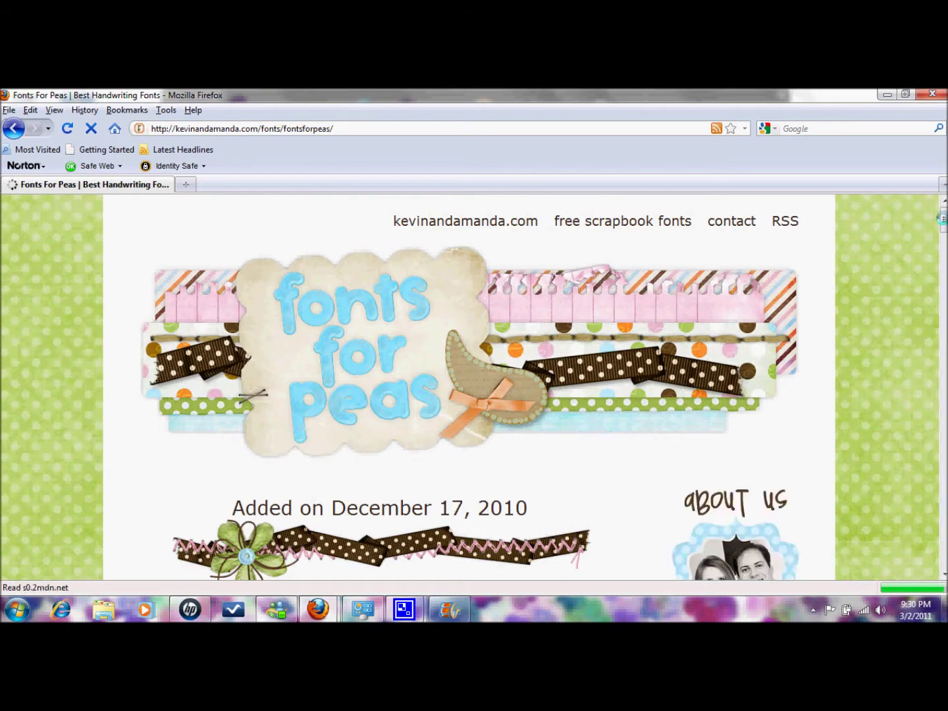
Go to page 2 of the Fonts for Peas listings and open Pea Lex Valentine's page.
left_click_drag(942, 221, 944, 553)
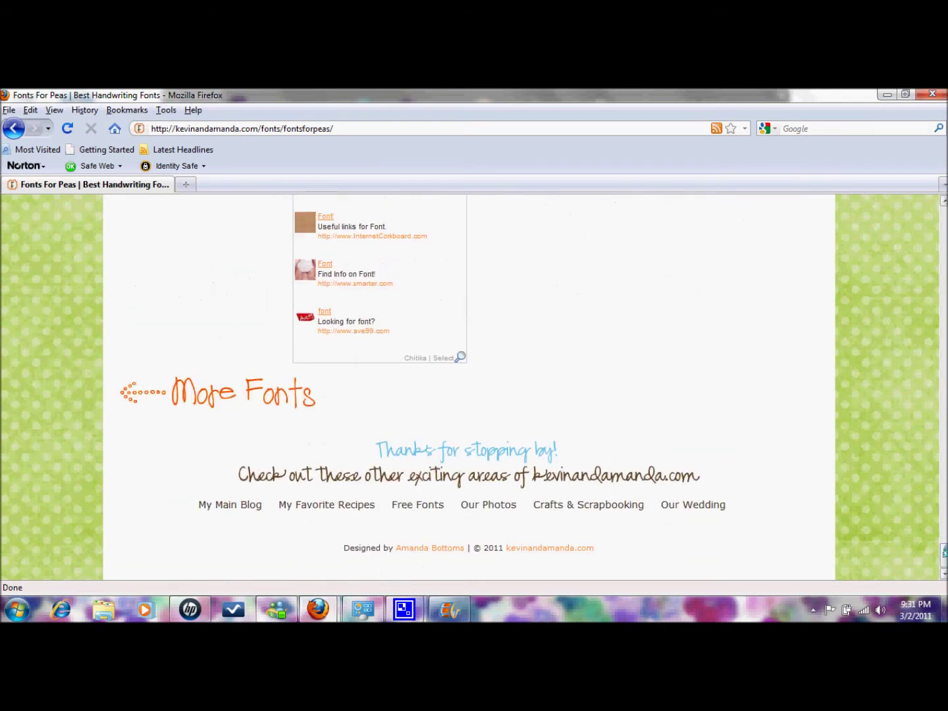
left_click(240, 398)
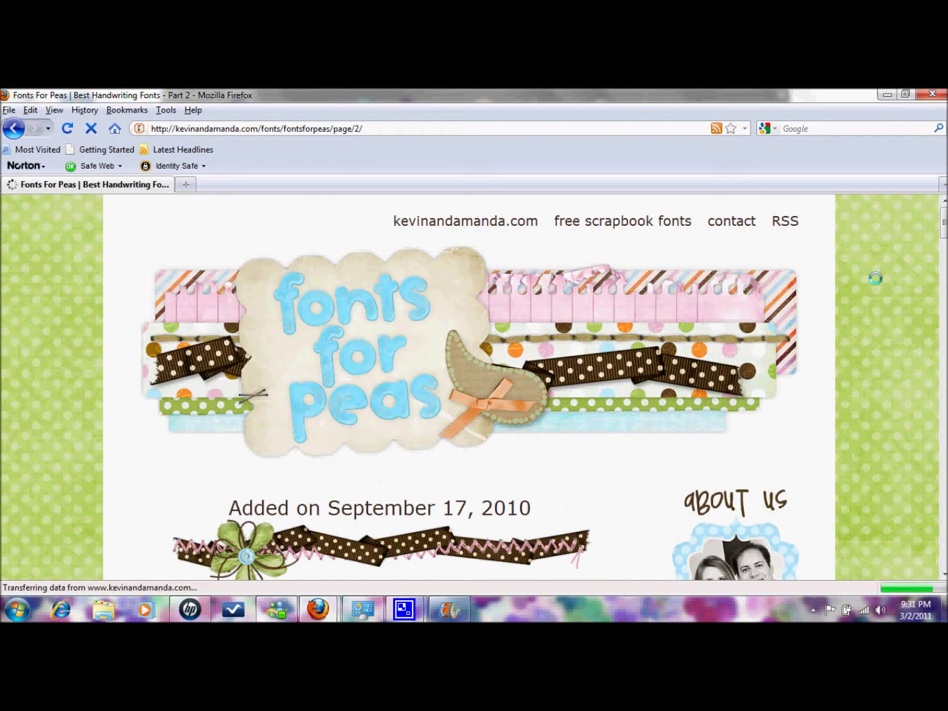
scroll(942, 222, "down", 2)
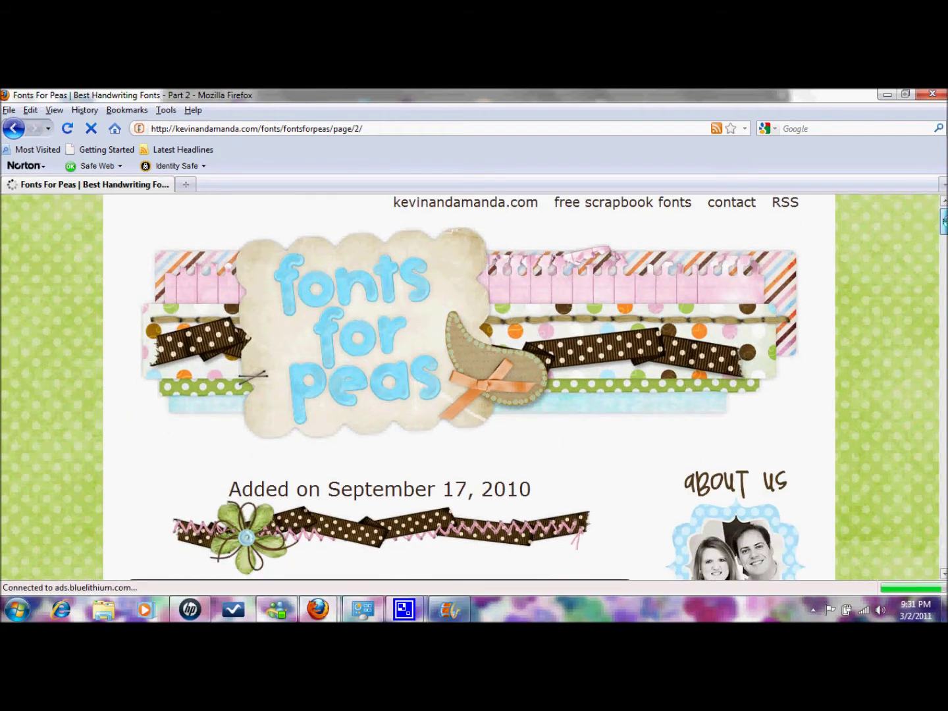
scroll(943, 222, "down", 15)
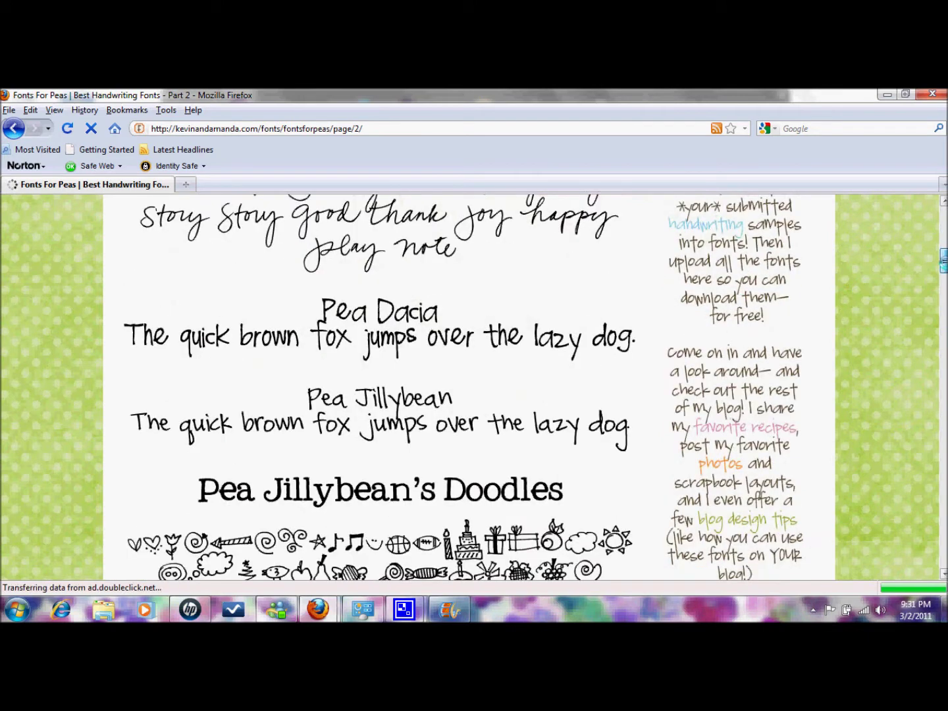
scroll(943, 262, "down", 20)
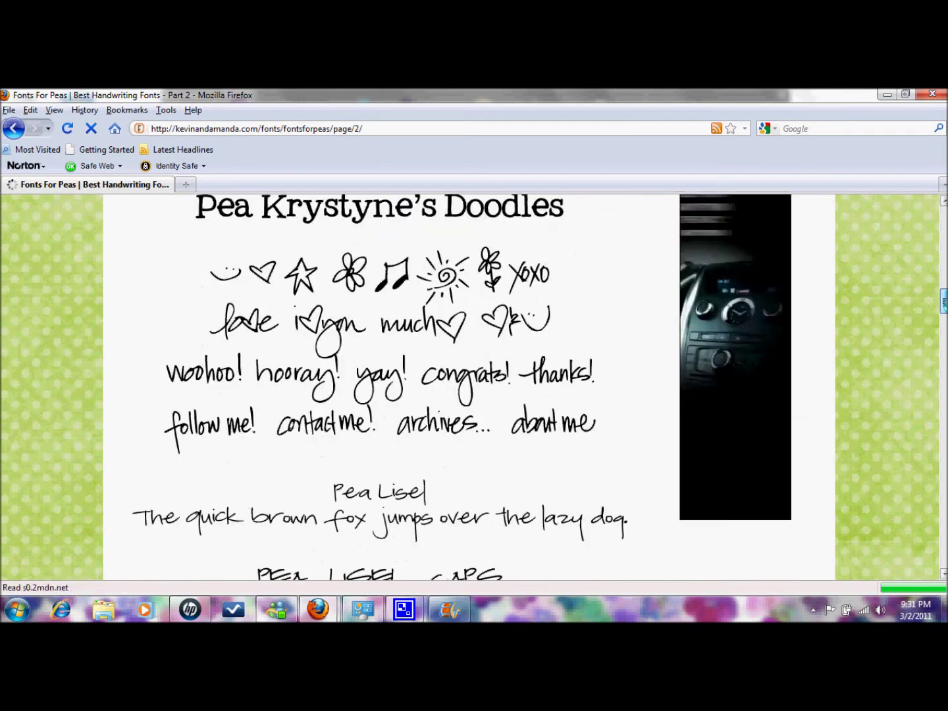
scroll(473, 389, "down", 15)
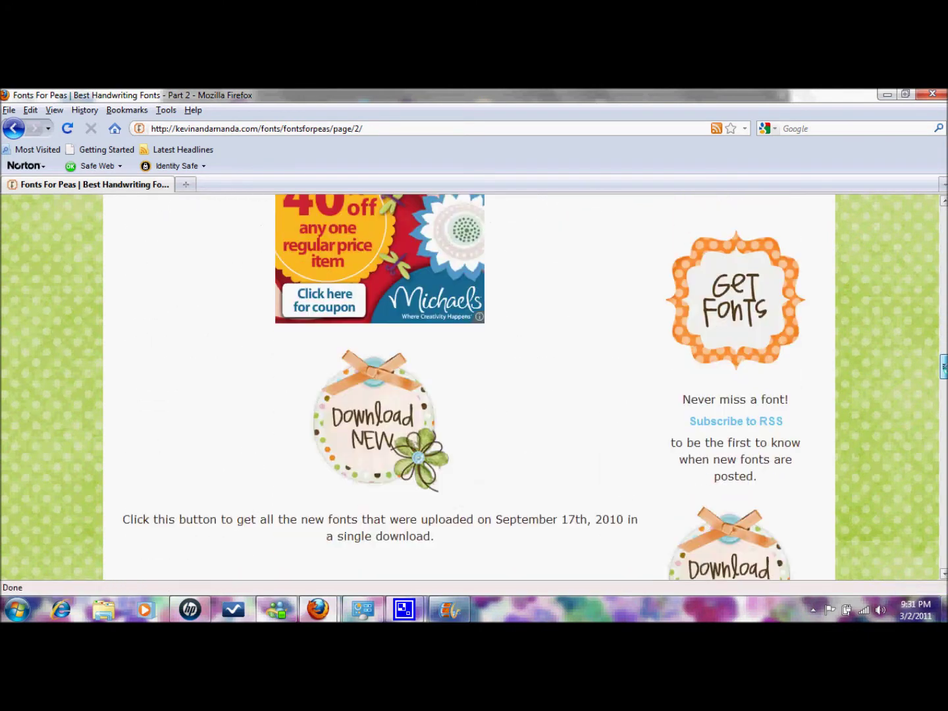
scroll(474, 388, "down", 15)
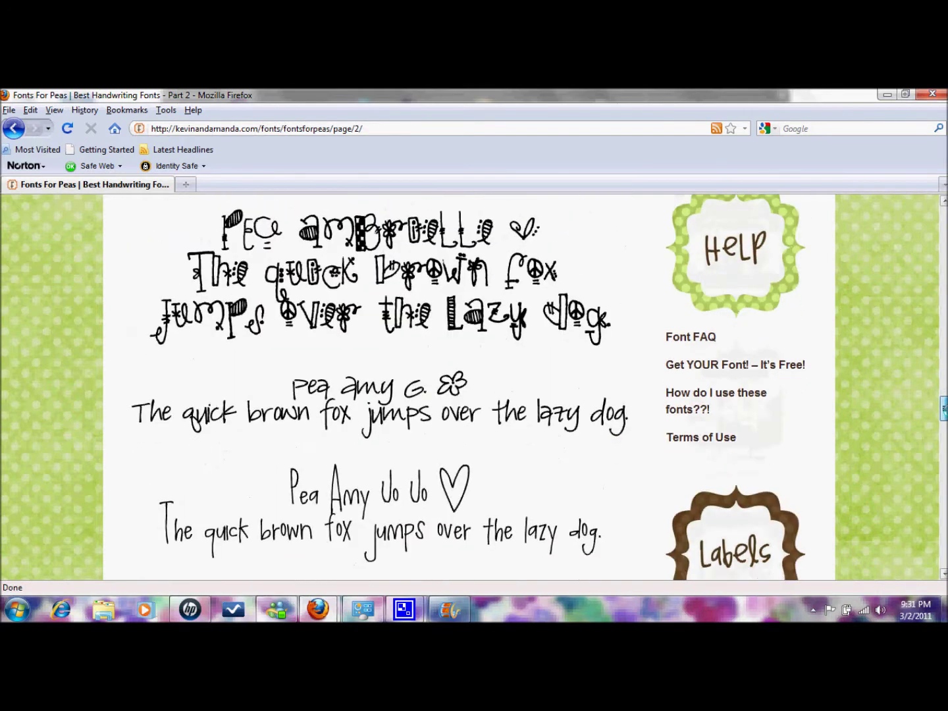
scroll(474, 387, "down", 12)
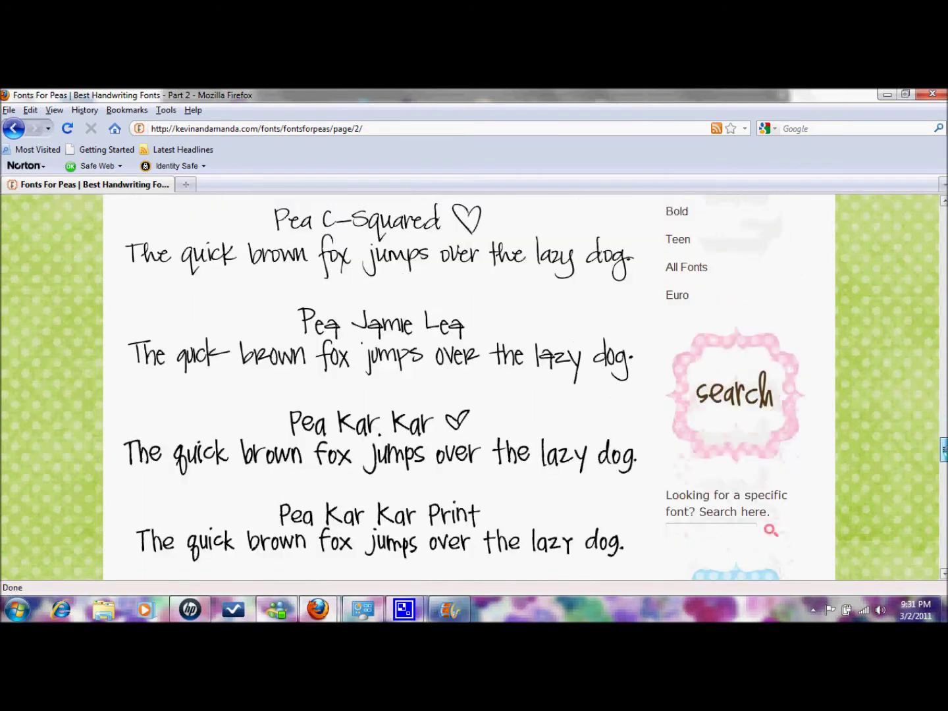
scroll(473, 389, "down", 8)
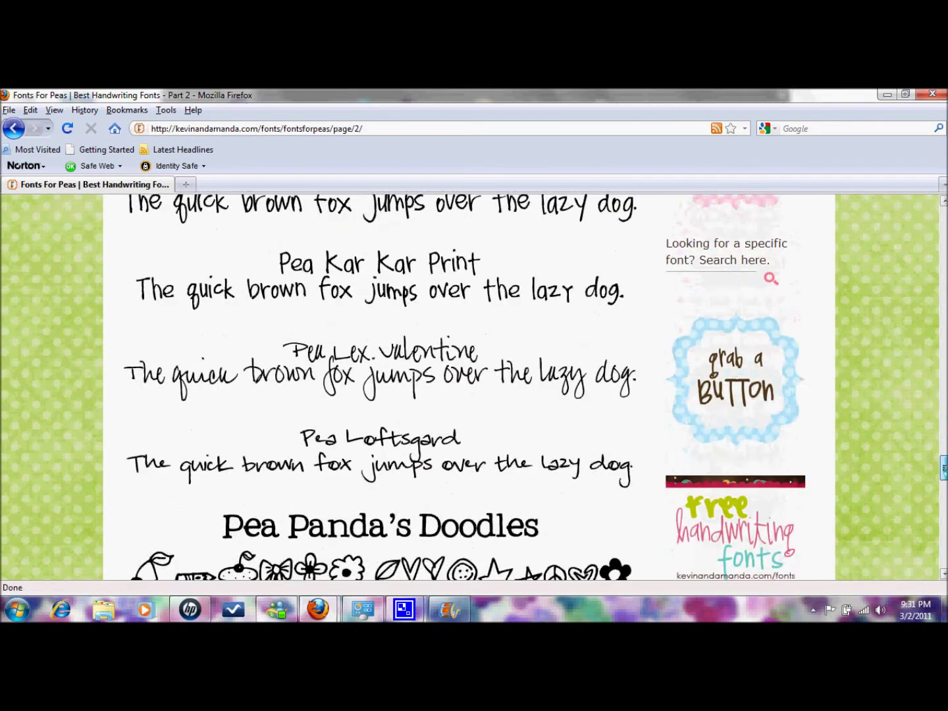
scroll(474, 389, "down", 2)
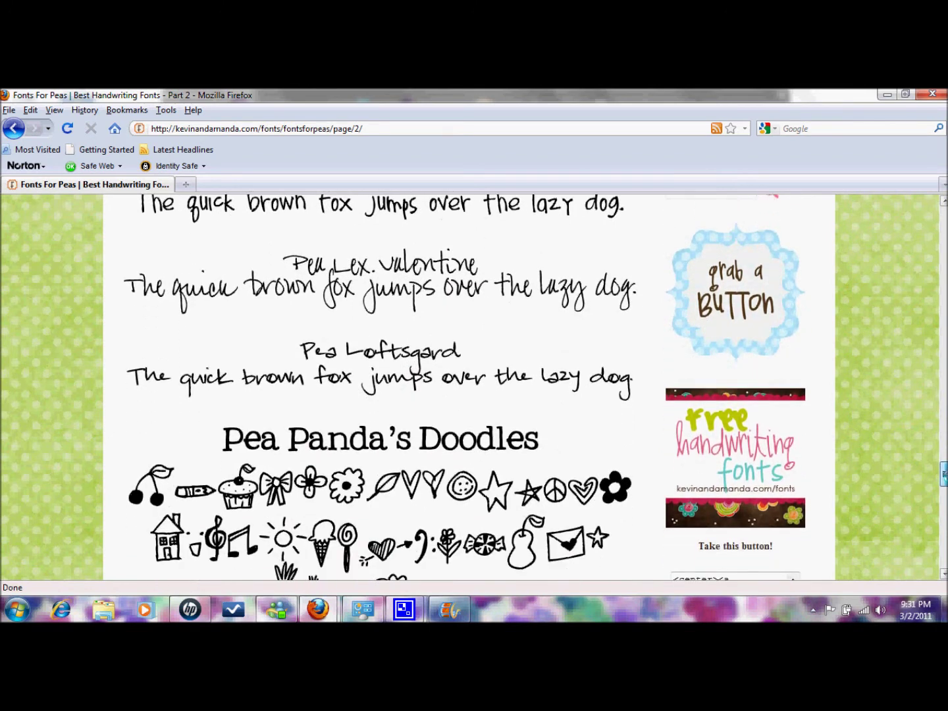
scroll(474, 388, "up", 2)
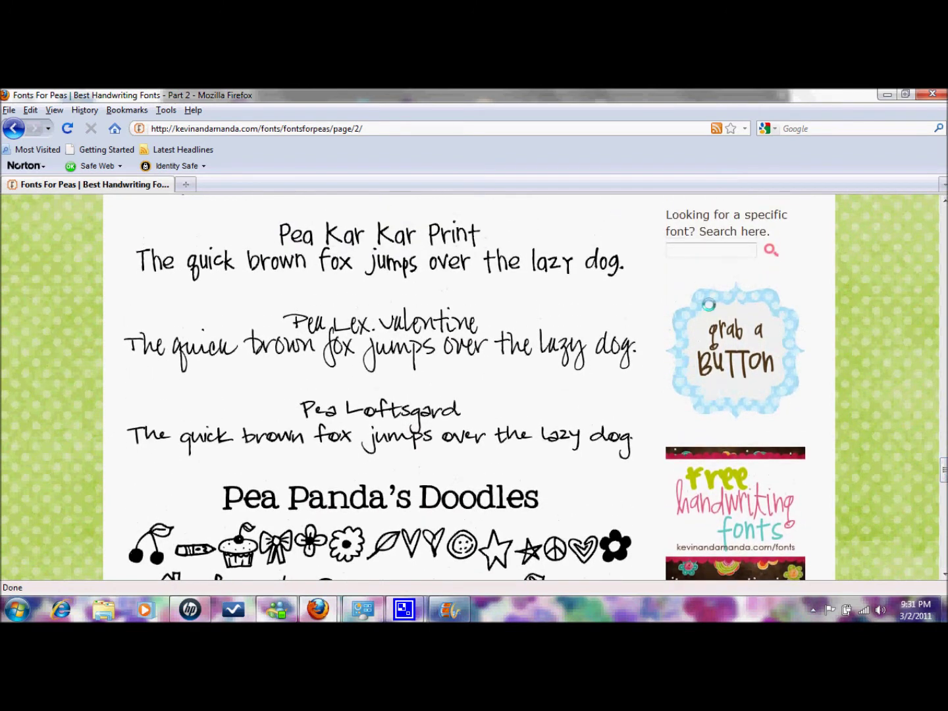
left_click(429, 340)
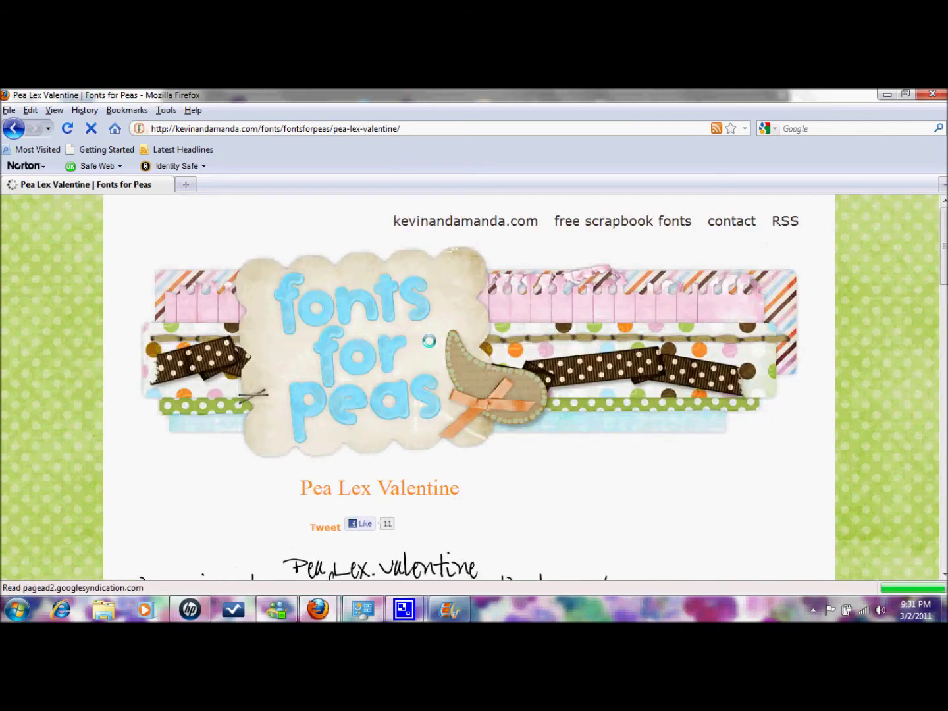
Download the Pea Lex Valentine font zip.
scroll(429, 341, "down", 12)
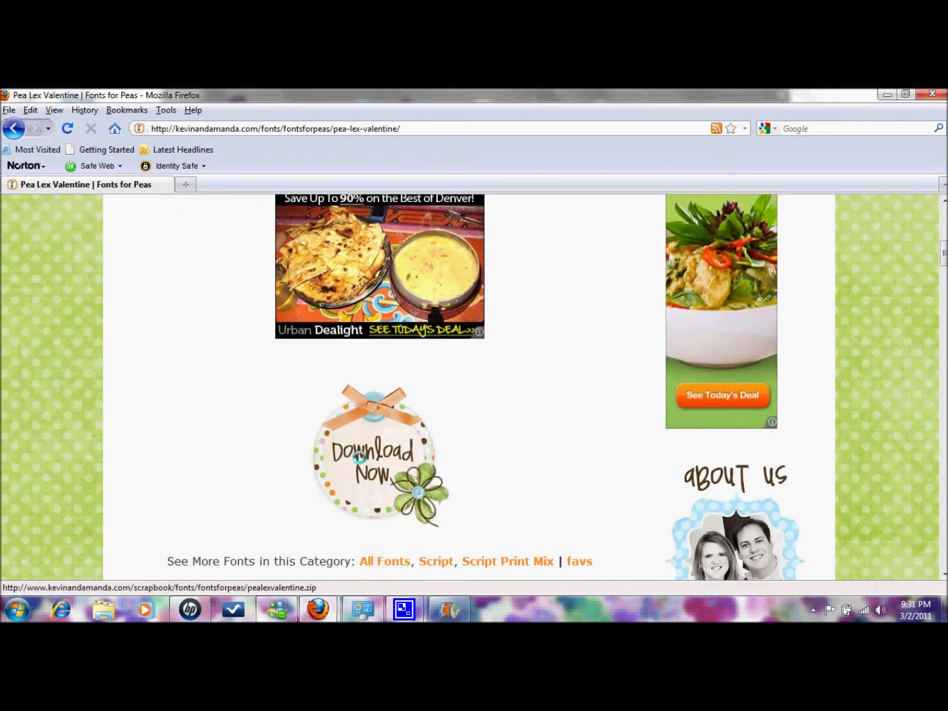
left_click(359, 457)
Return to page 2 of the font listings and scroll to its bottom.
left_click(15, 128)
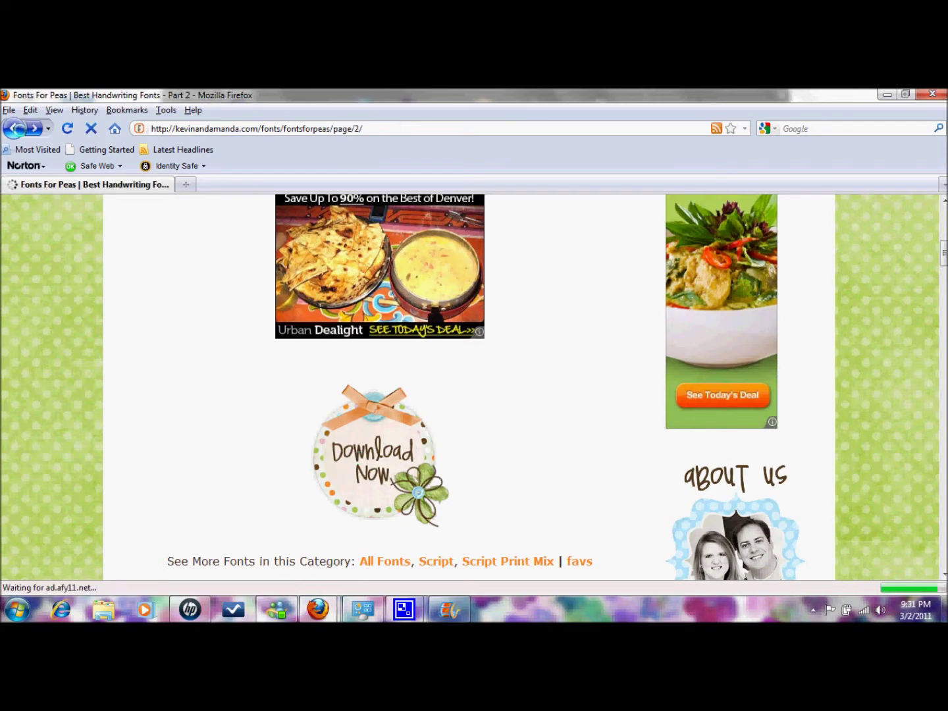
scroll(76, 320, "down", 15)
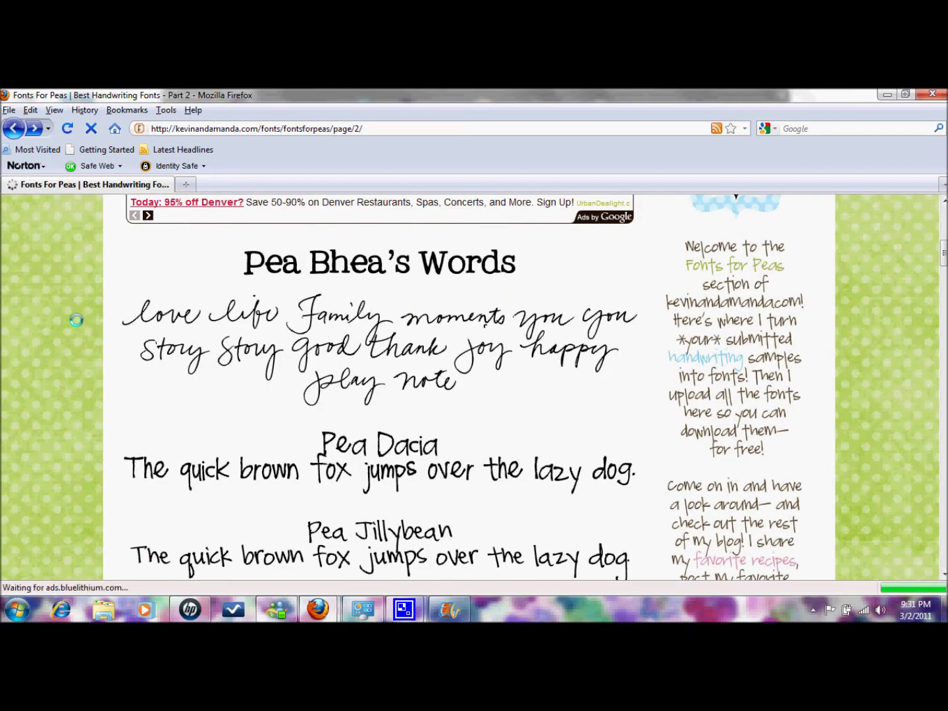
scroll(76, 320, "down", 10)
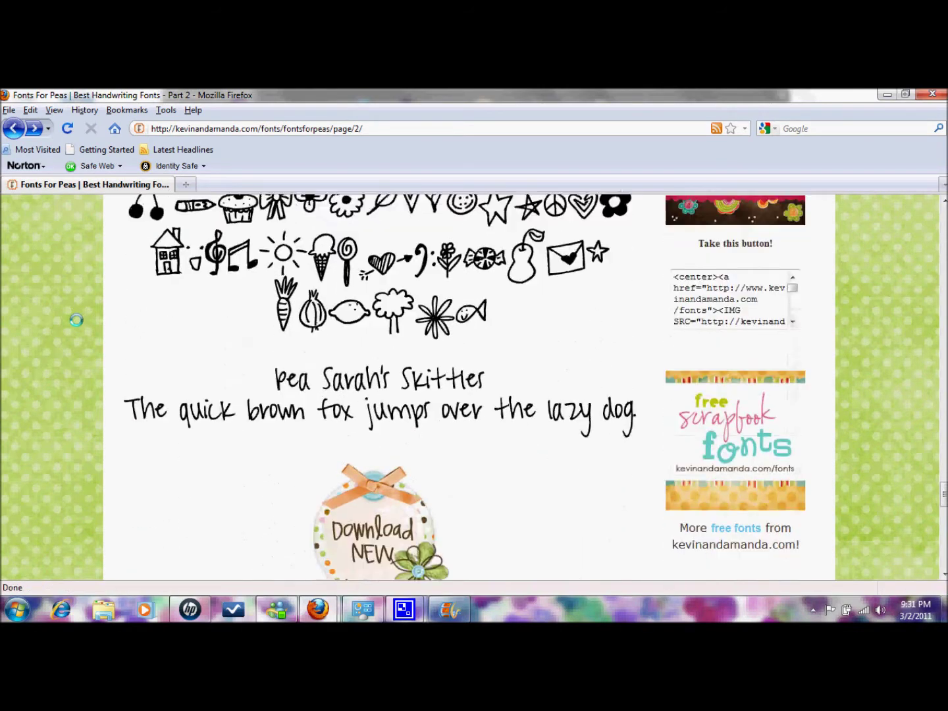
scroll(76, 320, "down", 10)
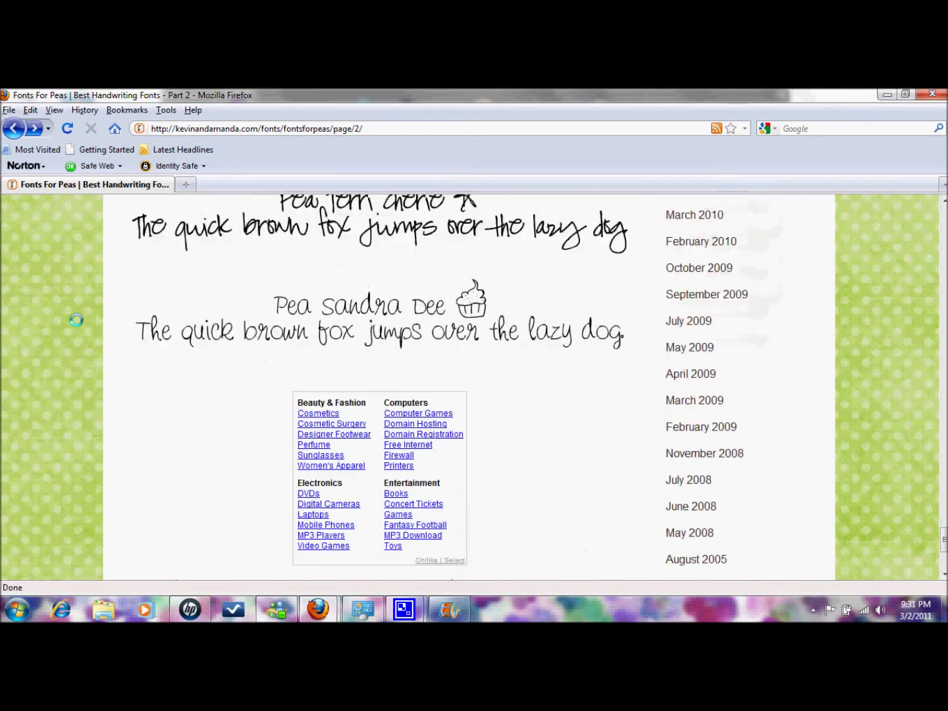
scroll(77, 320, "down", 5)
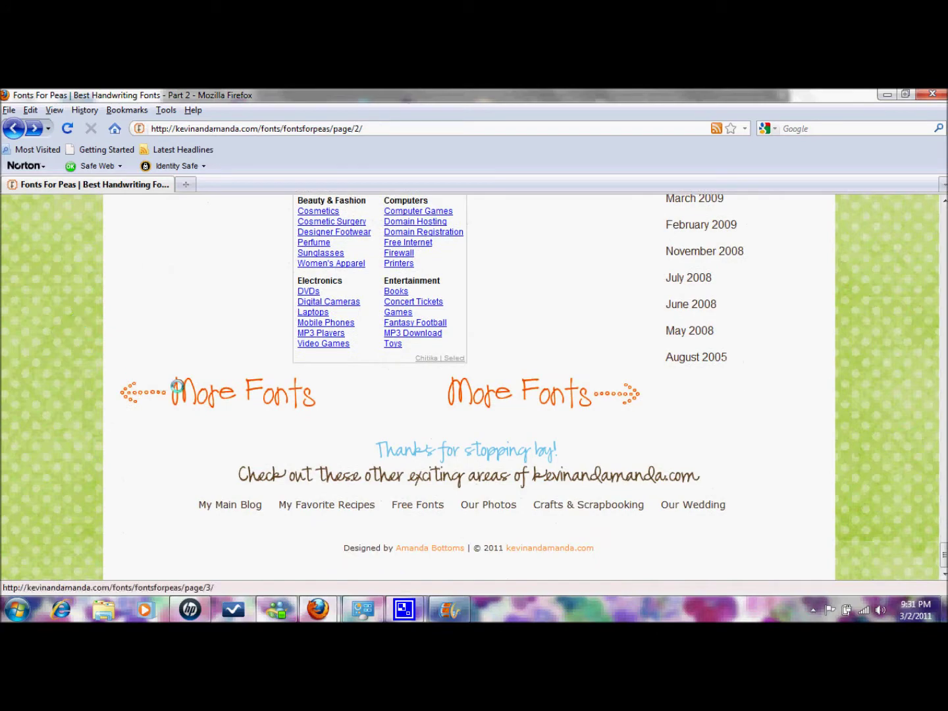
Open page 3 of the listings and browse down to Pea Fruit Salad Doodles.
left_click(203, 386)
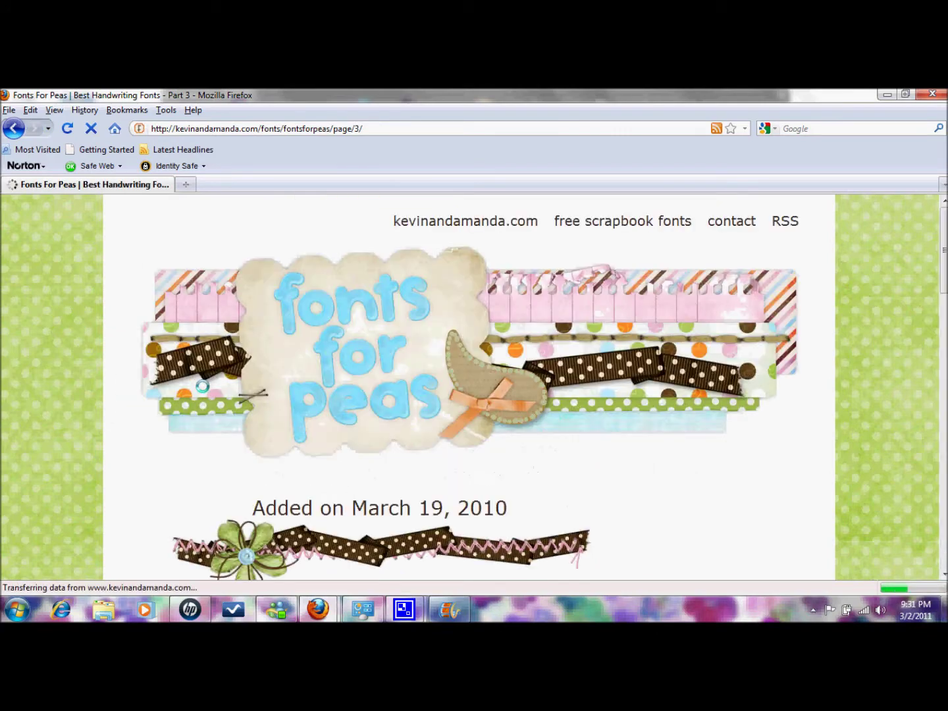
scroll(202, 387, "down", 5)
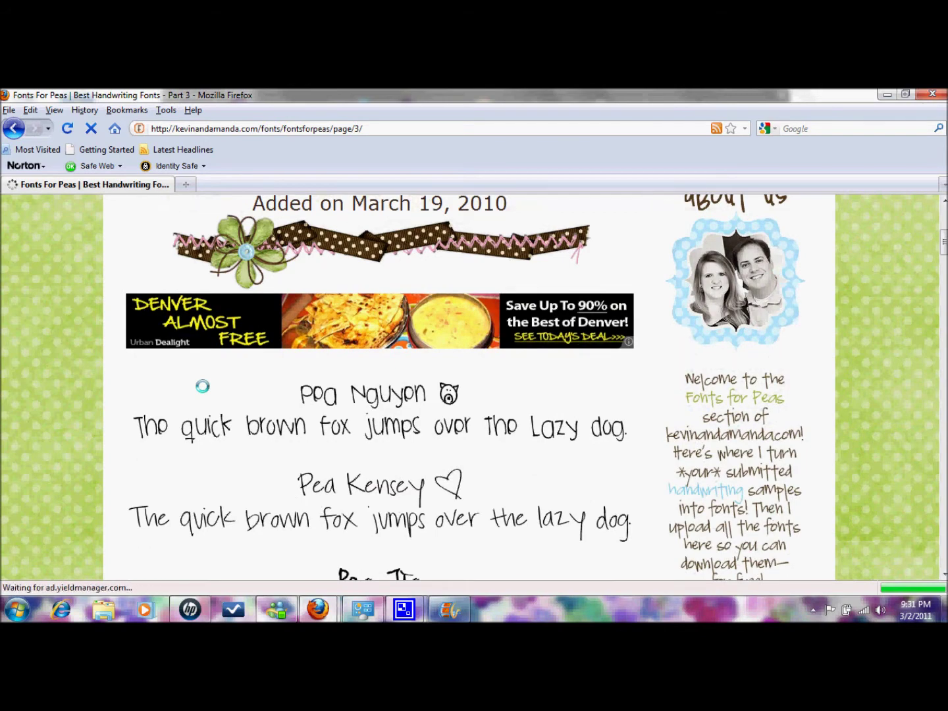
scroll(202, 387, "down", 10)
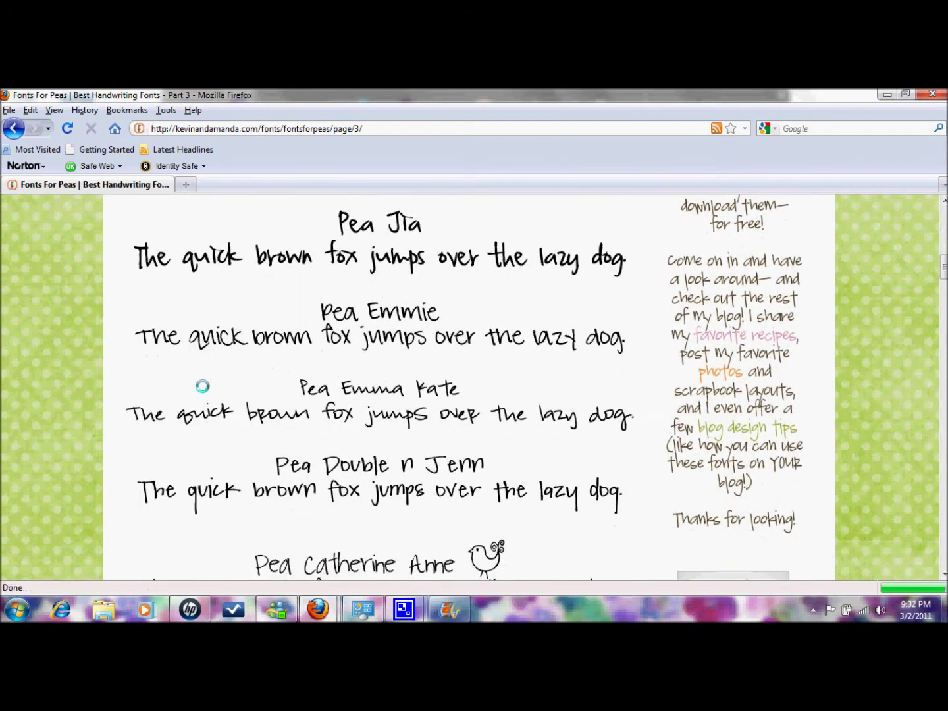
scroll(202, 387, "down", 10)
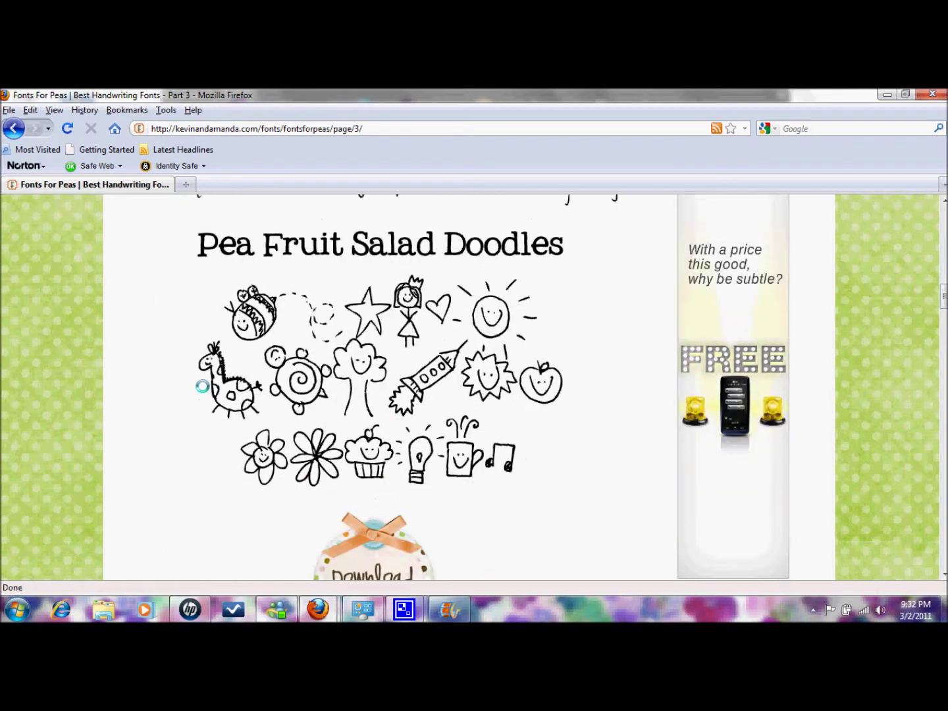
scroll(202, 387, "down", 1)
Download kevinandamanda-fontsforpeas-march2010-addon.zip from the March 19, 2010 new-fonts page.
scroll(202, 387, "down", 2)
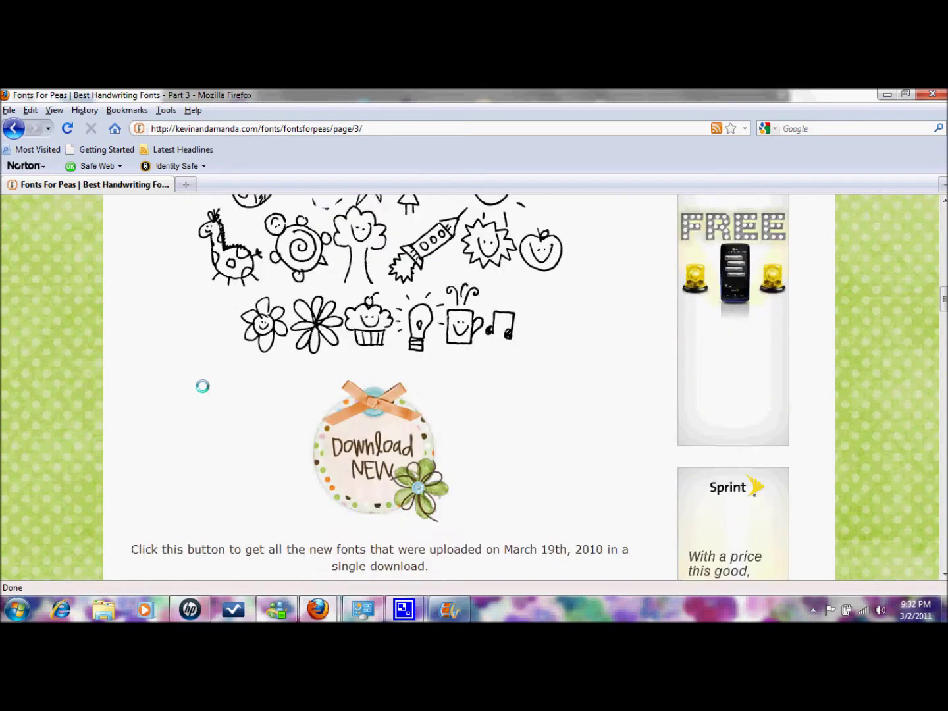
left_click(358, 453)
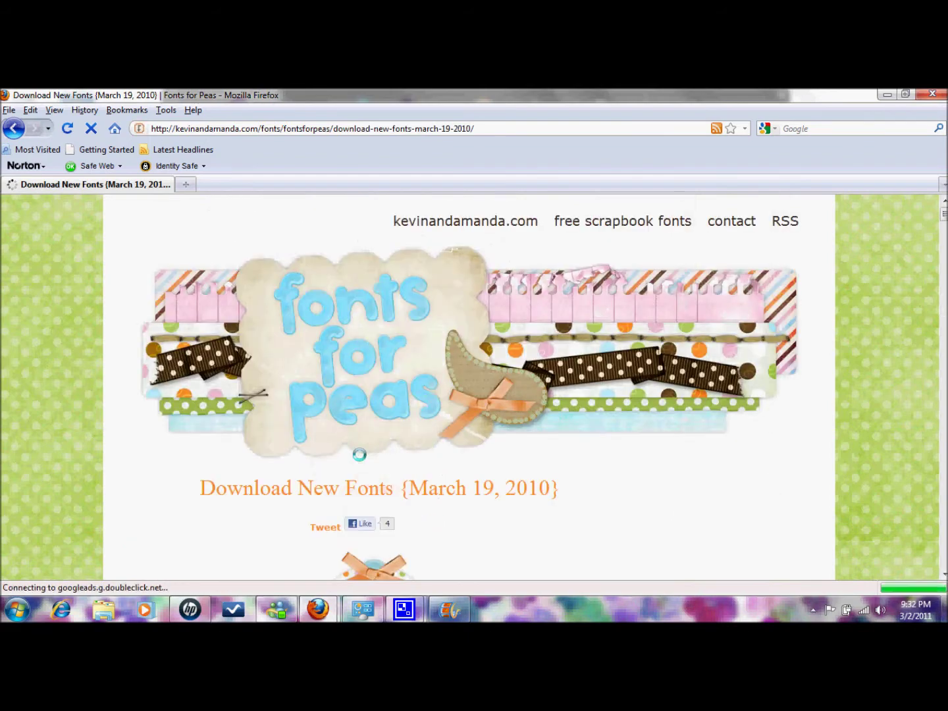
scroll(359, 454, "down", 4)
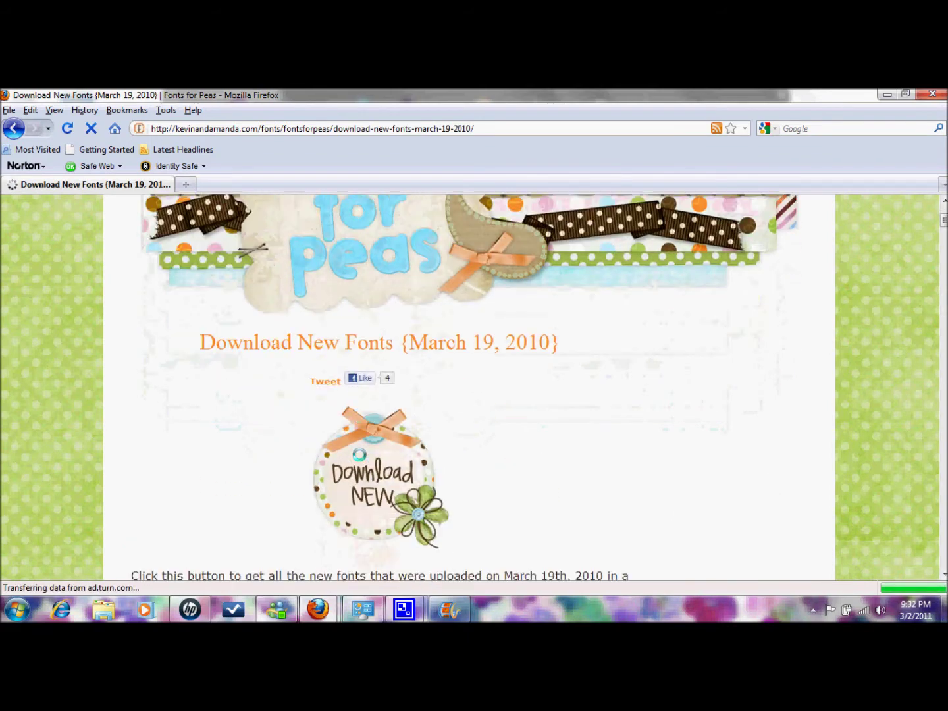
left_click(358, 451)
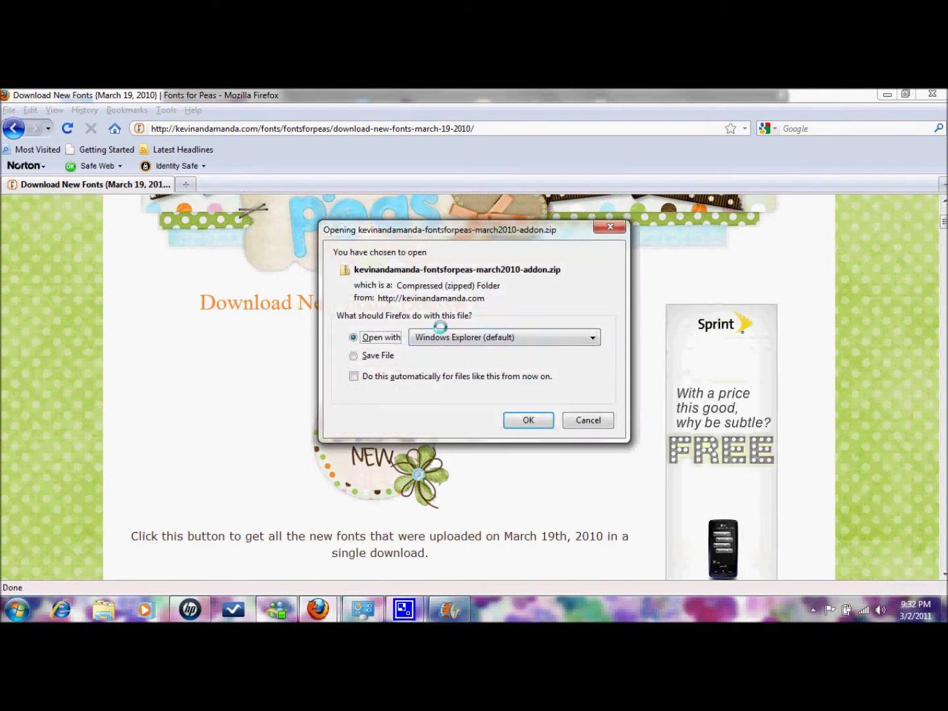
Open the March 2010 add-on zip in Explorer, extract all files, and open the extracted folder.
left_click(527, 420)
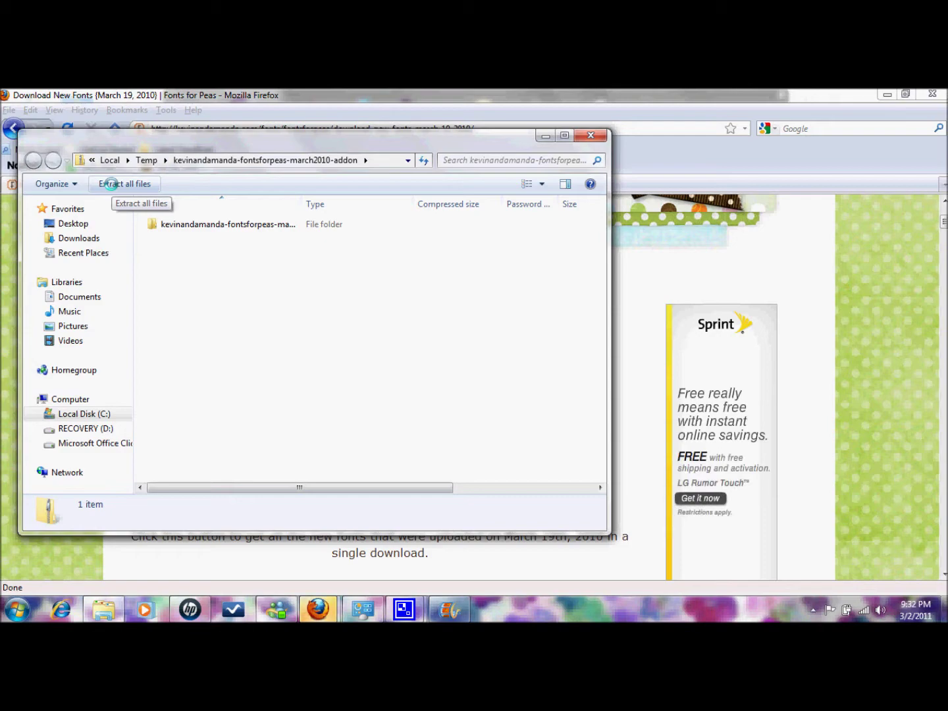
left_click(110, 184)
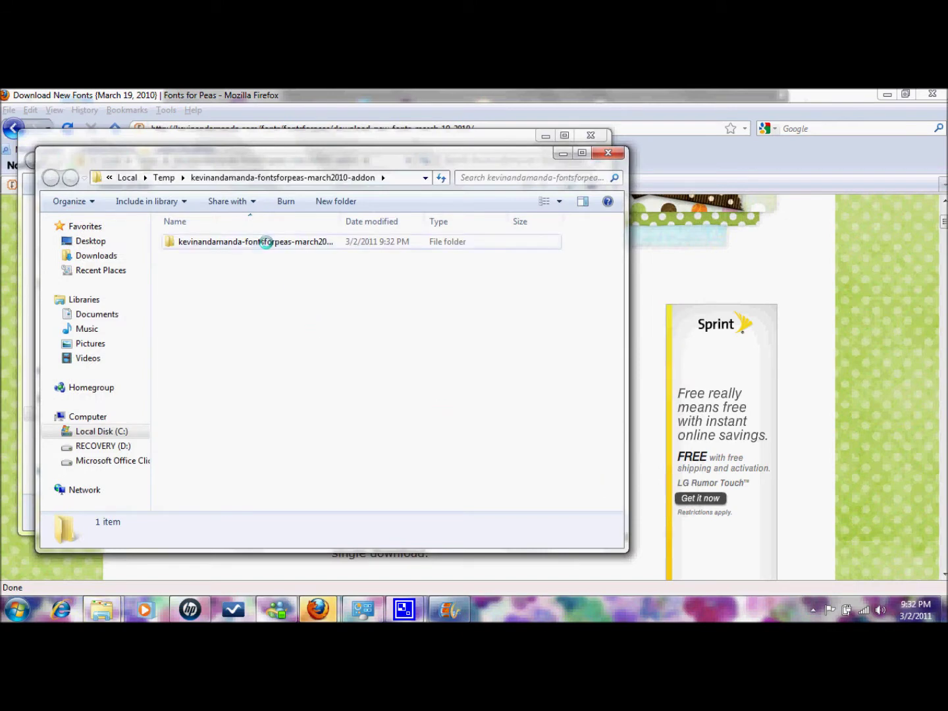
double_click(265, 241)
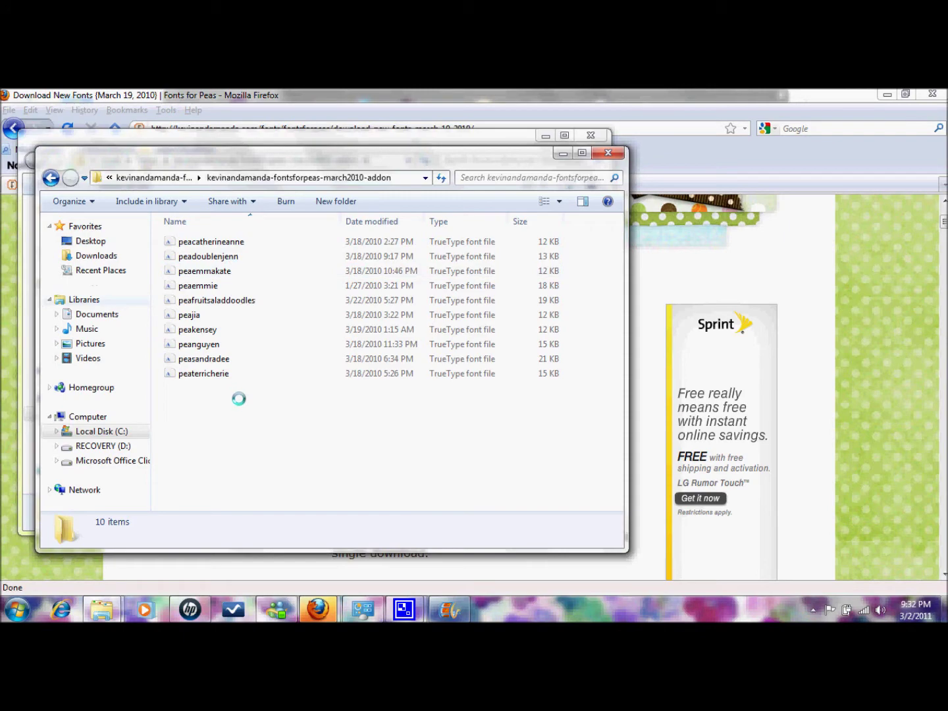
key("super")
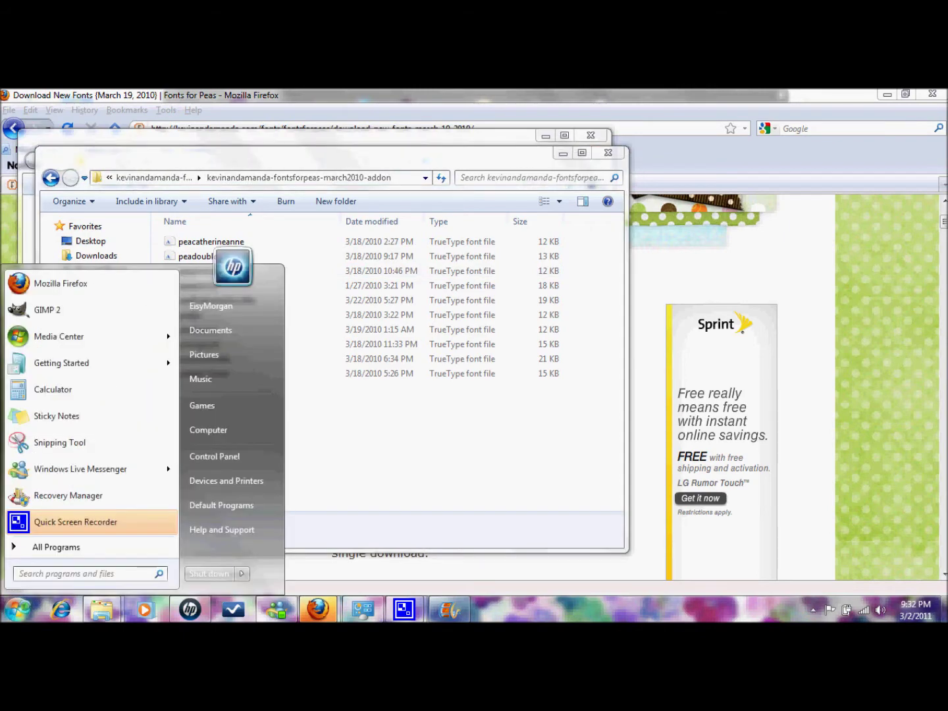
Go through Control Panel > Appearance and Personalization to the Fonts folder.
left_click(215, 456)
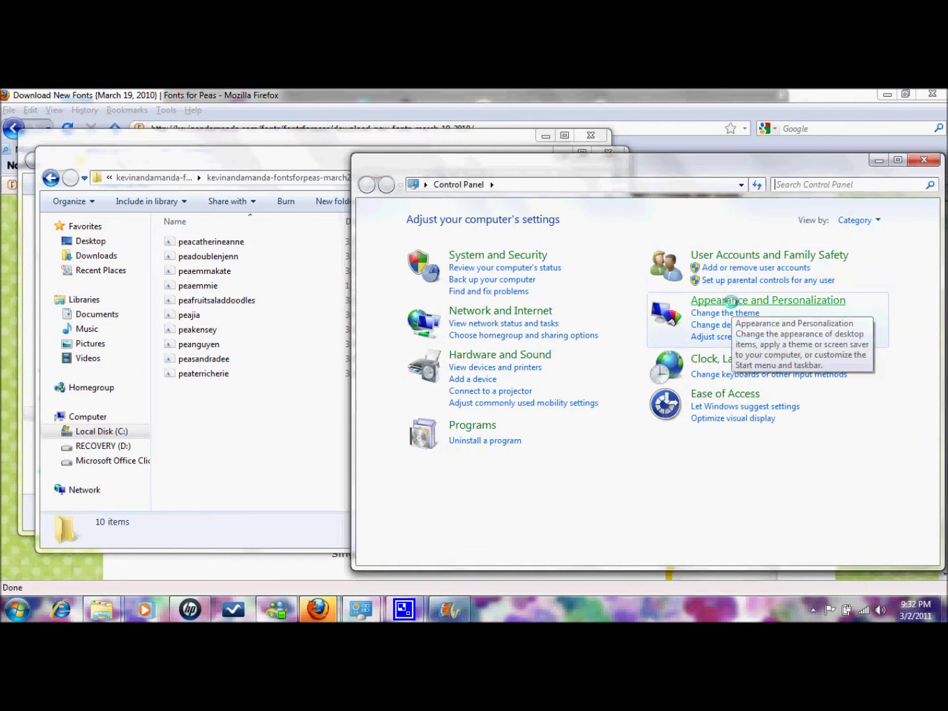
left_click(731, 301)
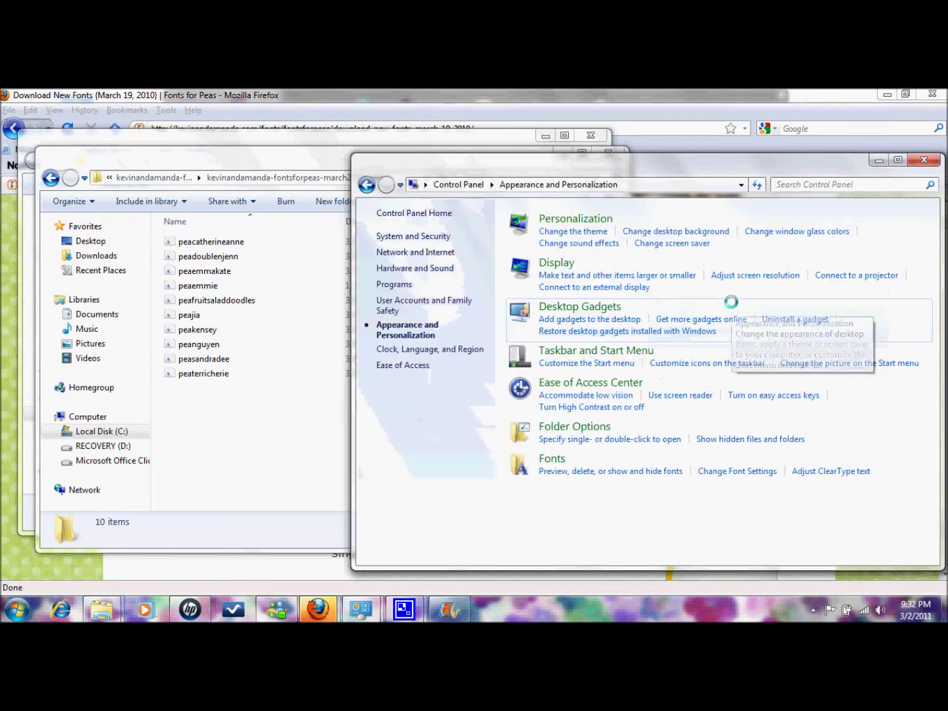
left_click(544, 457)
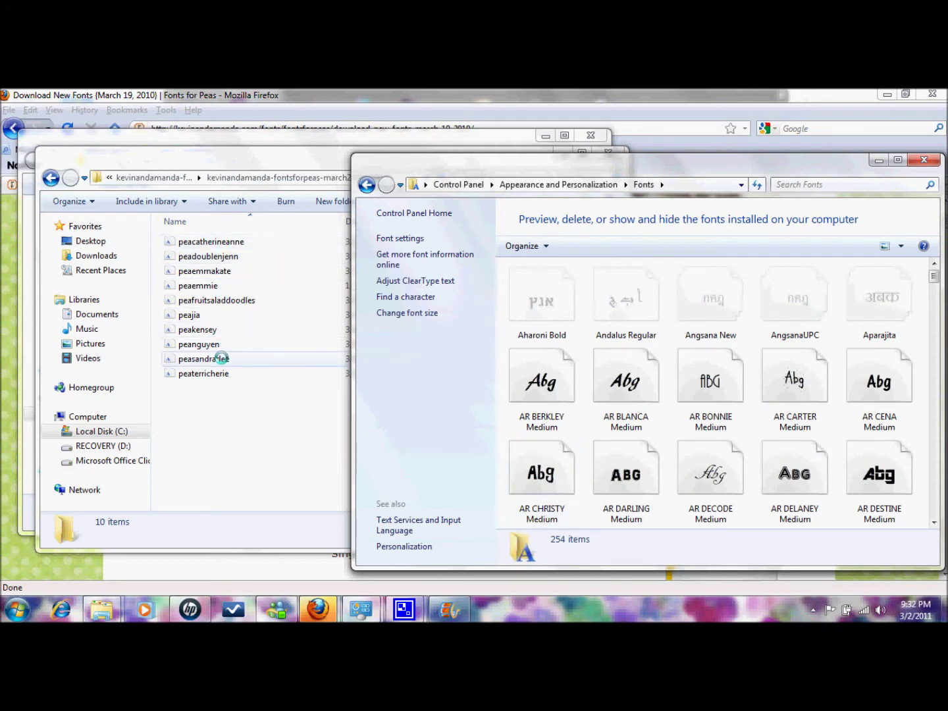
Drag all ten pea .ttf files into Fonts, replacing any already-installed duplicates.
left_click(221, 242)
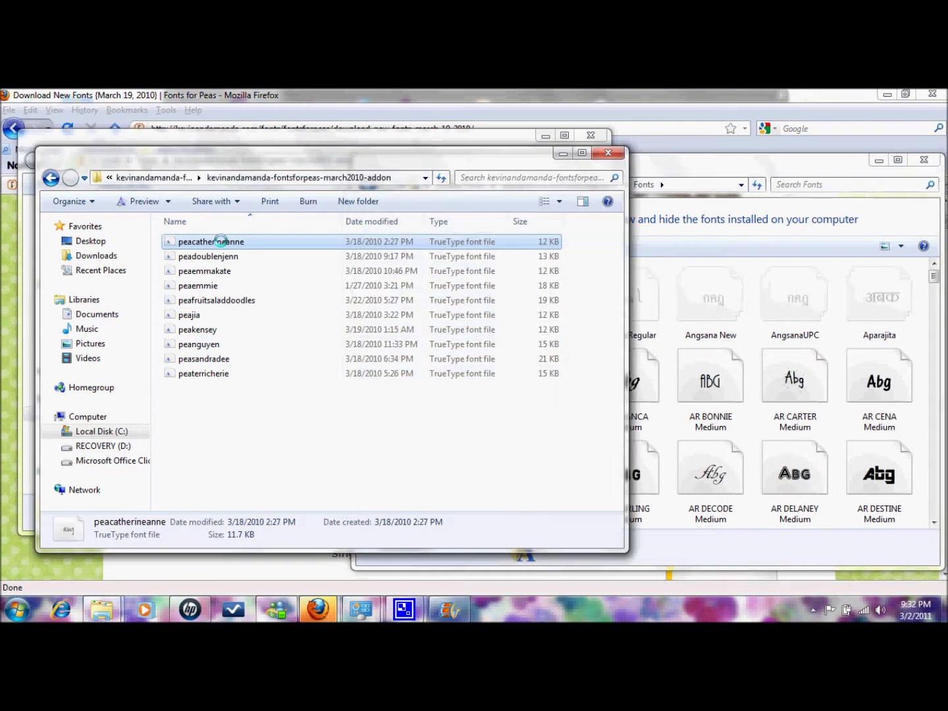
left_click(224, 372, "shift")
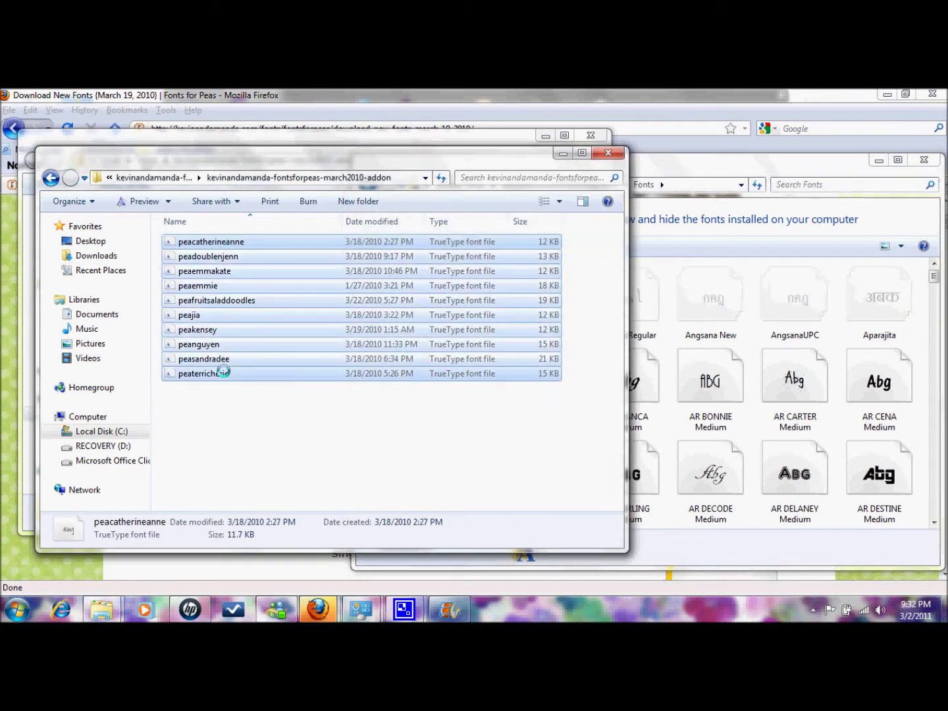
left_click_drag(256, 302, 745, 360)
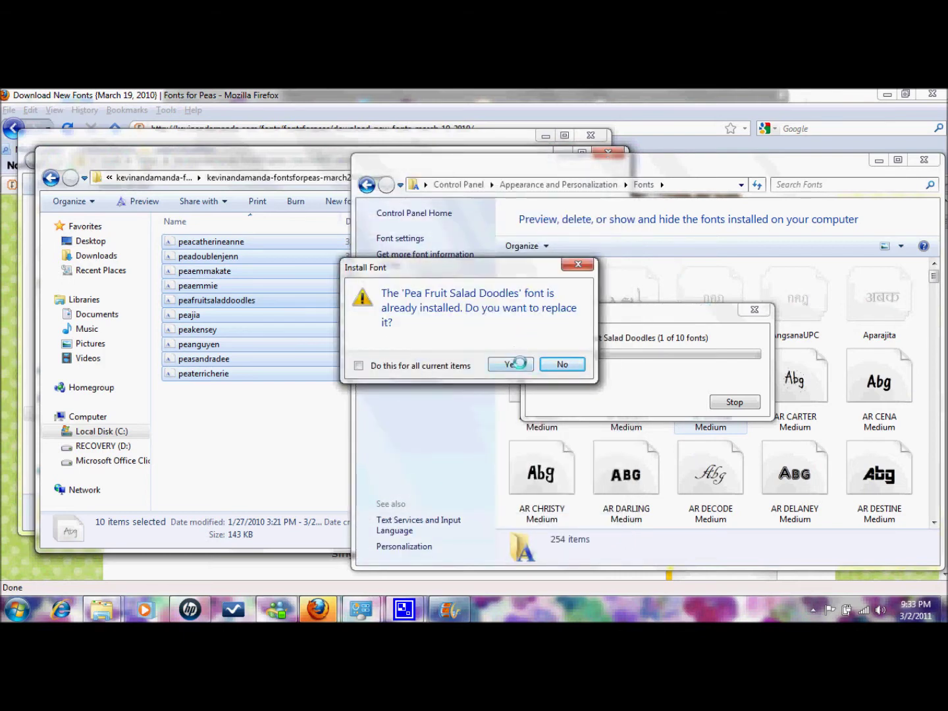
left_click(520, 363)
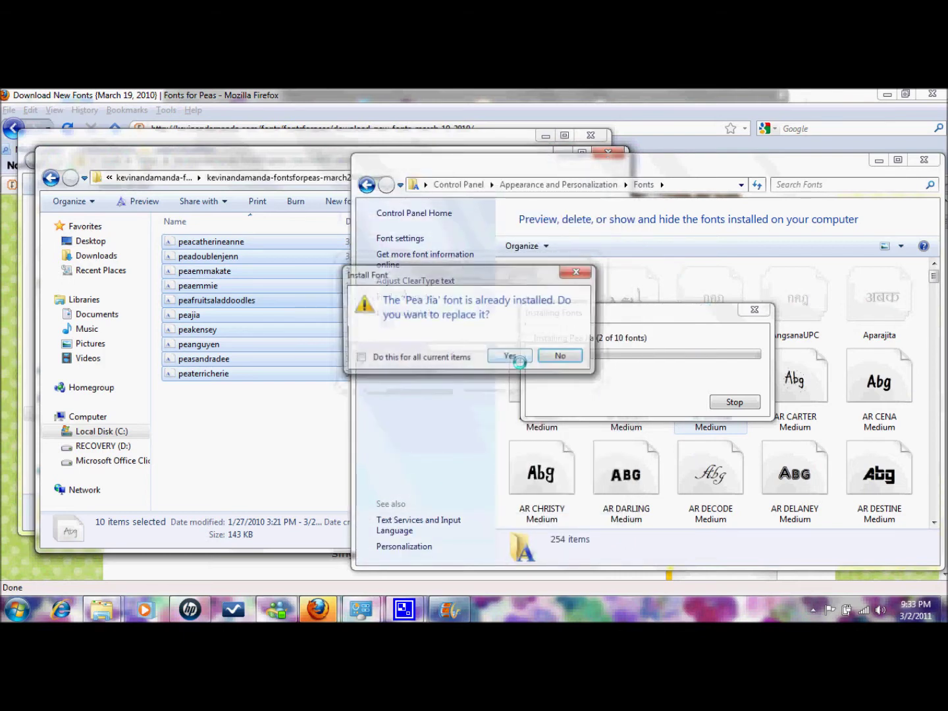
left_click(553, 358)
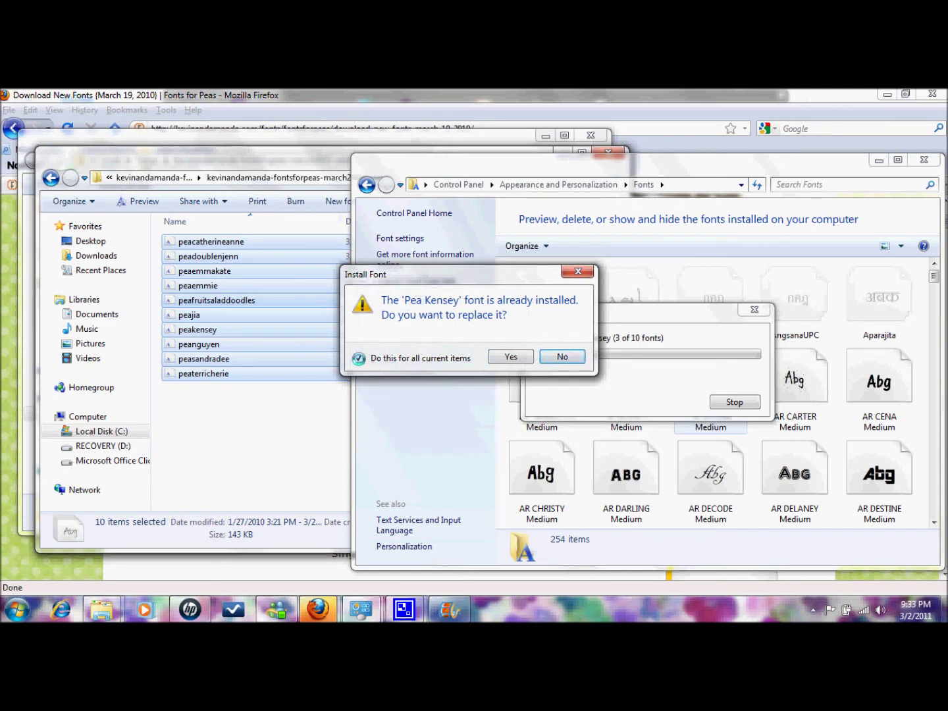
left_click(512, 357)
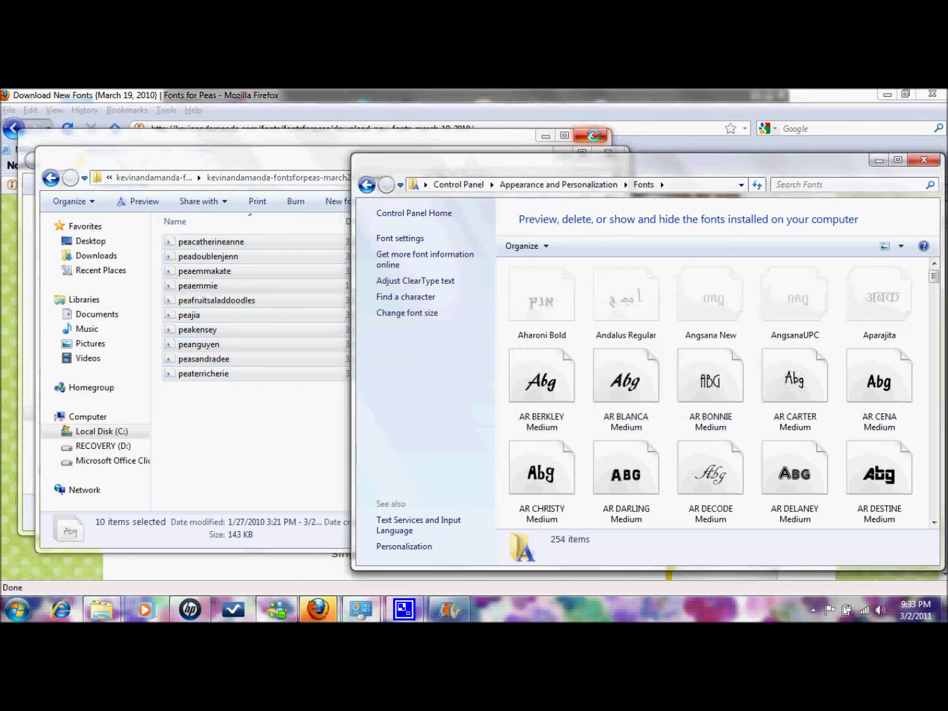
left_click_drag(625, 165, 566, 157)
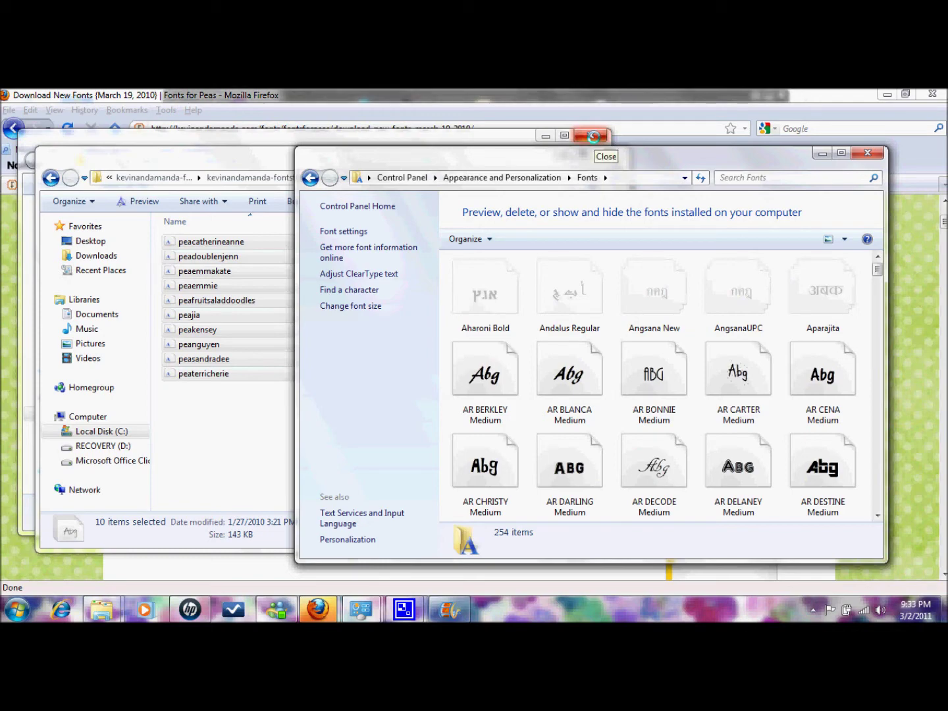
left_click(572, 94)
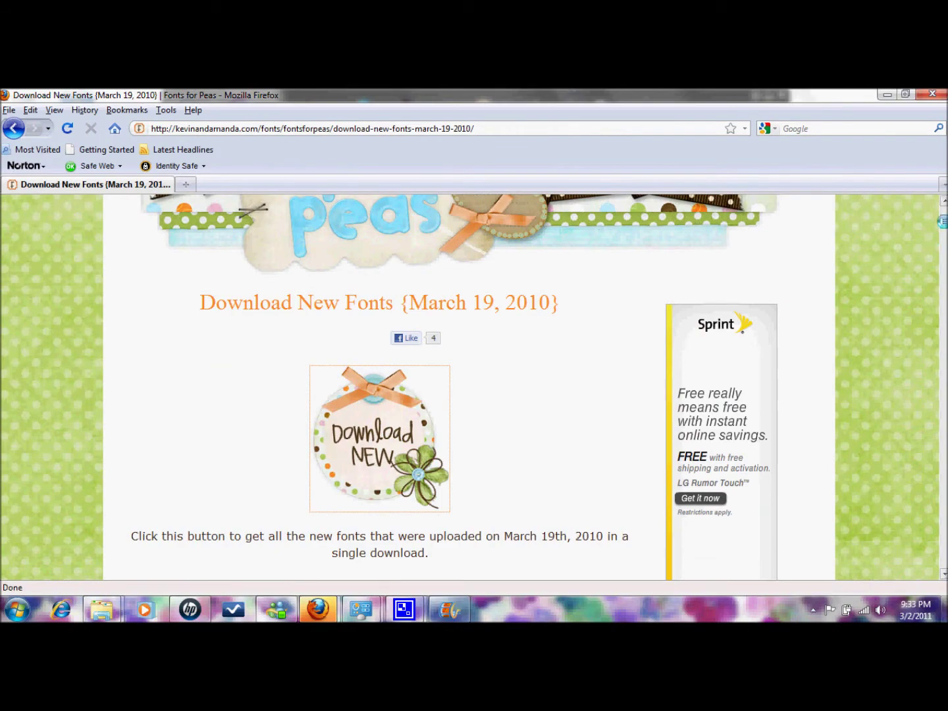
Go from the download page's Font FAQ to the kevinandamanda.com Blogger cute-font tutorial via 'Here's how'.
left_click_drag(943, 223, 943, 322)
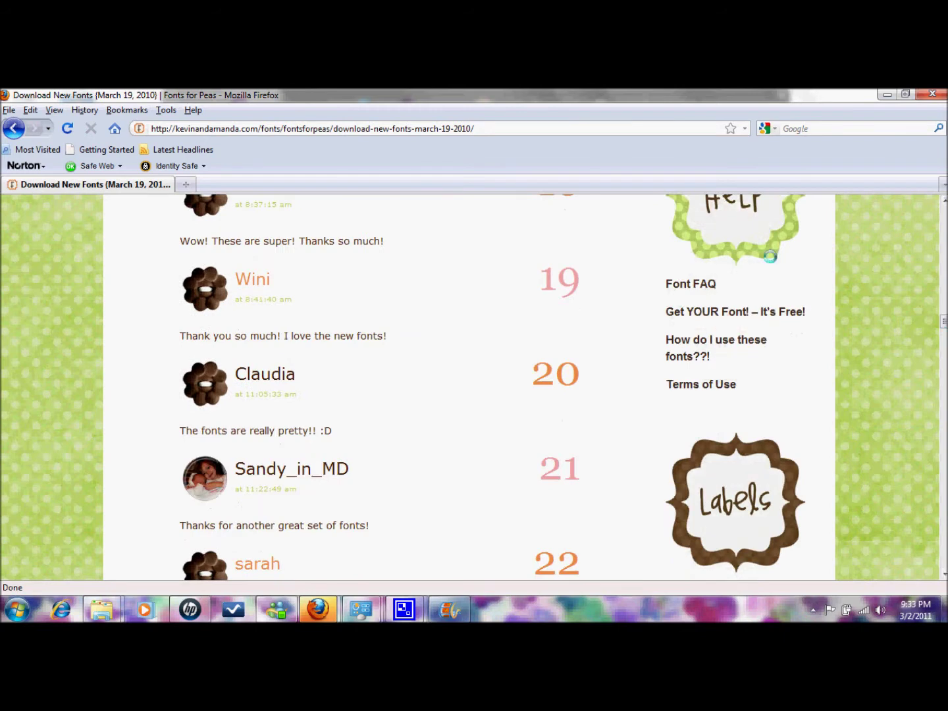
left_click(699, 276)
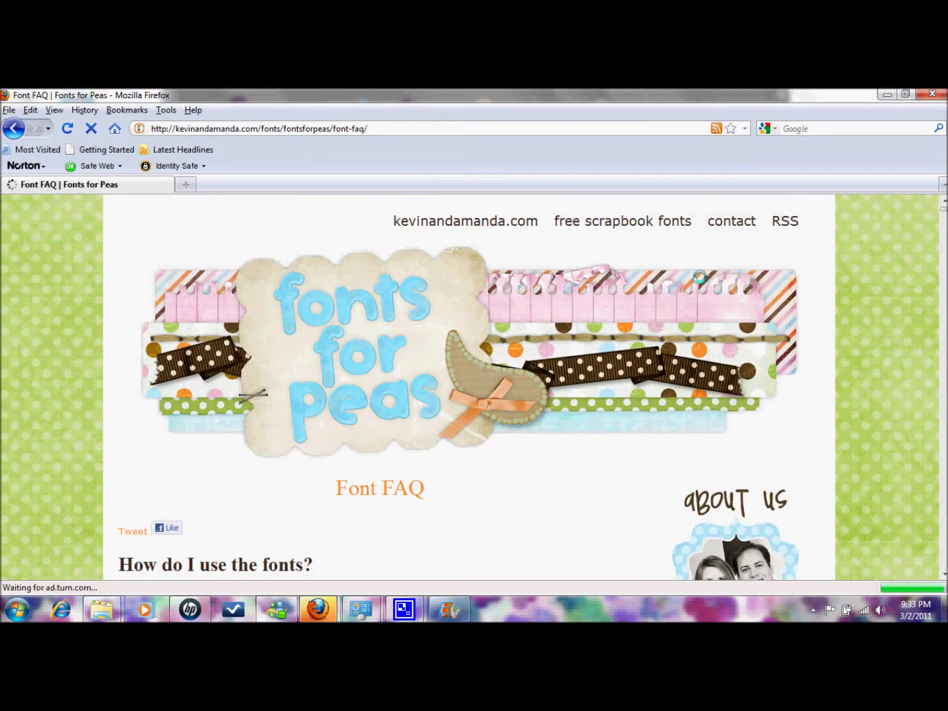
scroll(699, 277, "down", 5)
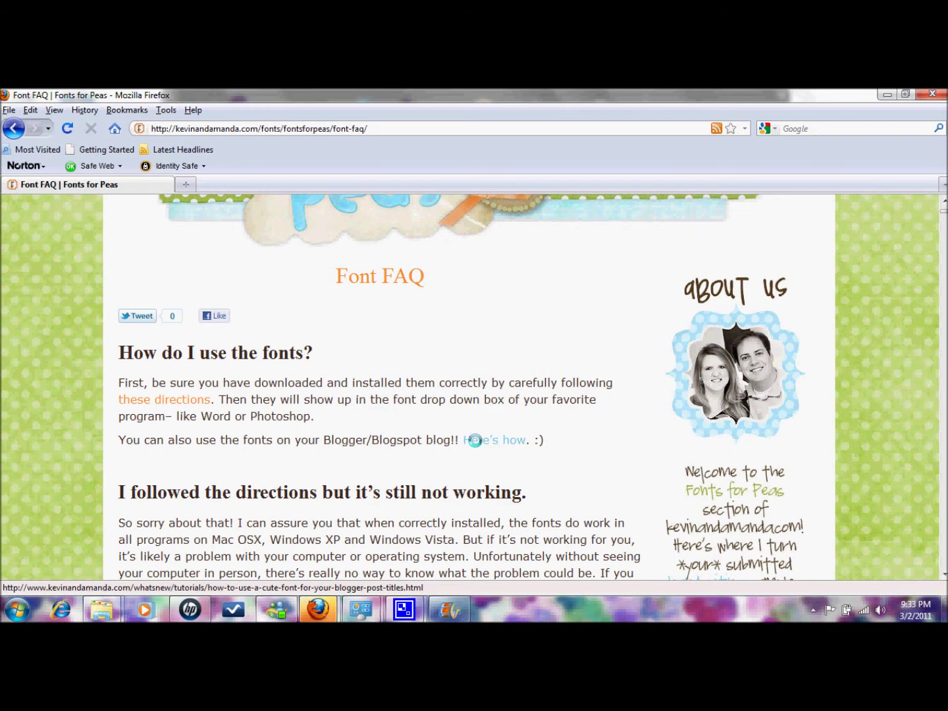
left_click(475, 441)
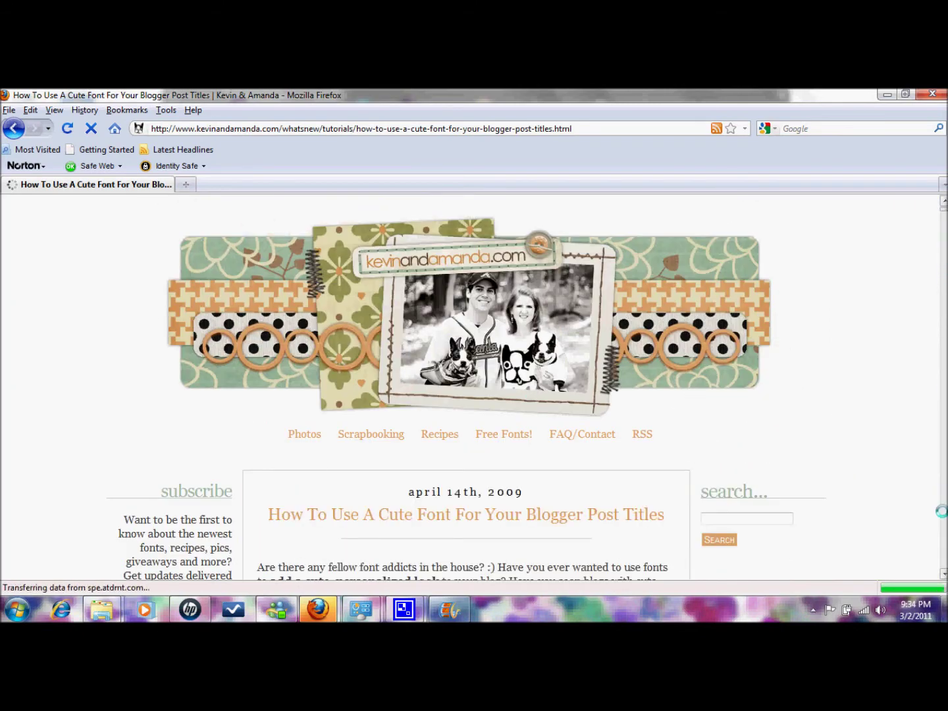
scroll(871, 366, "down", 2)
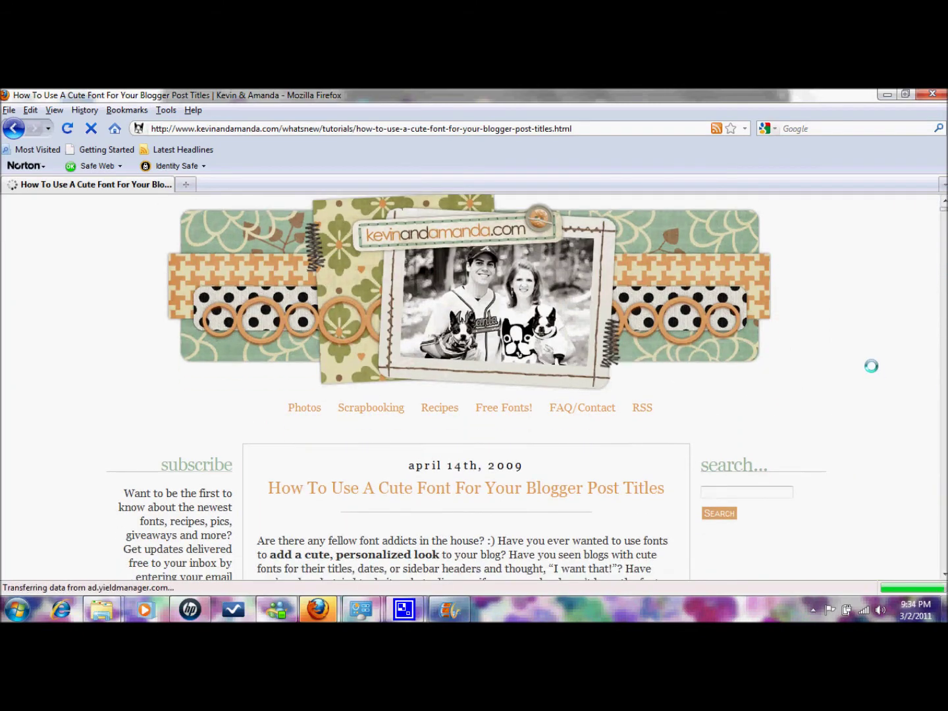
scroll(871, 366, "down", 1)
scroll(871, 366, "down", 3)
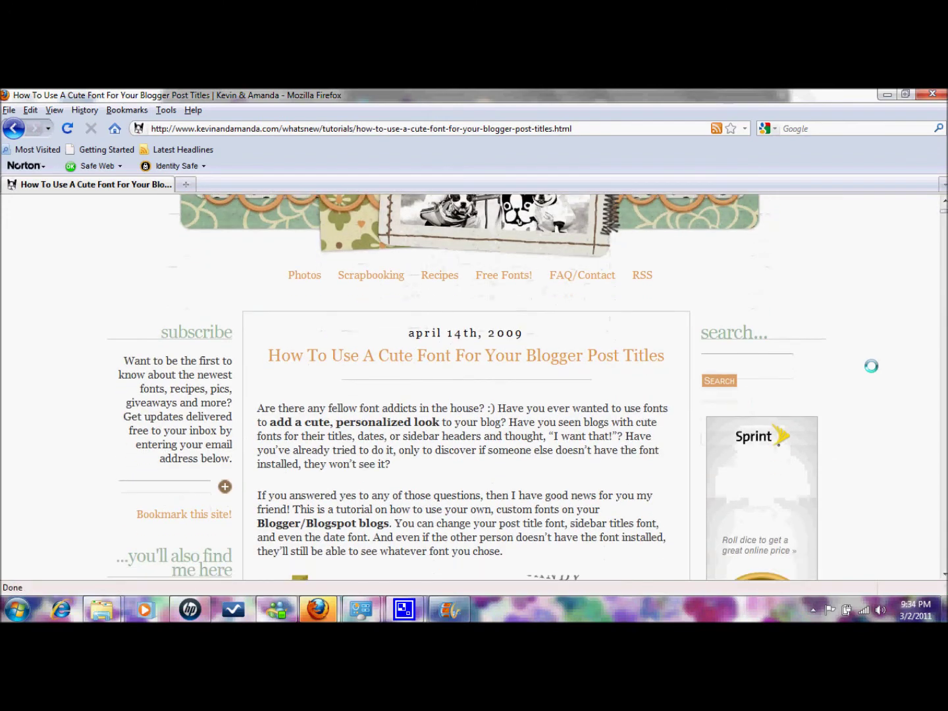
scroll(870, 366, "down", 8)
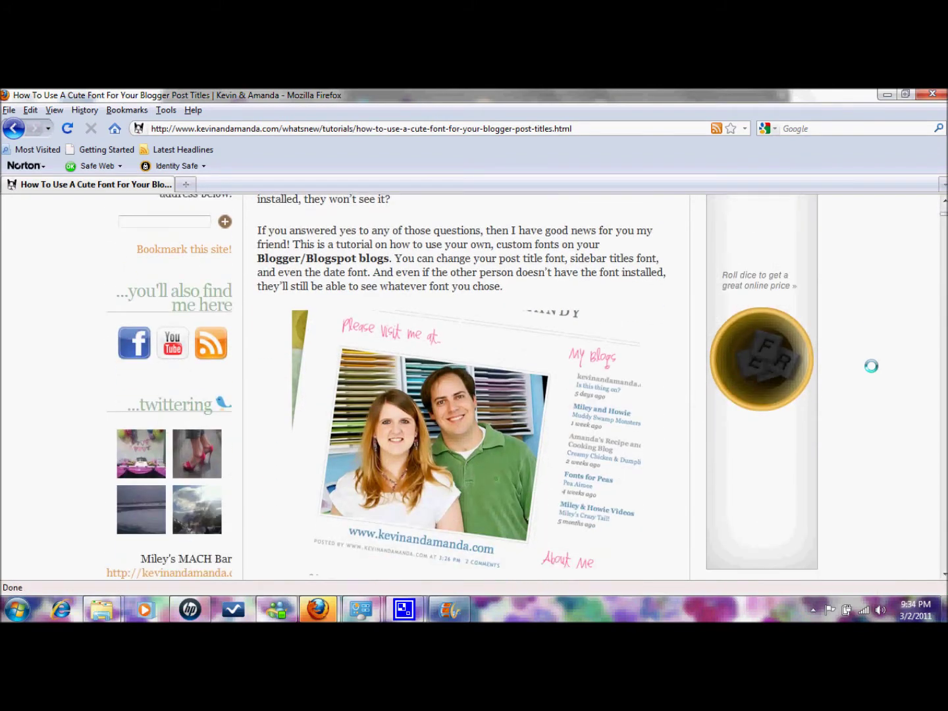
scroll(871, 366, "down", 7)
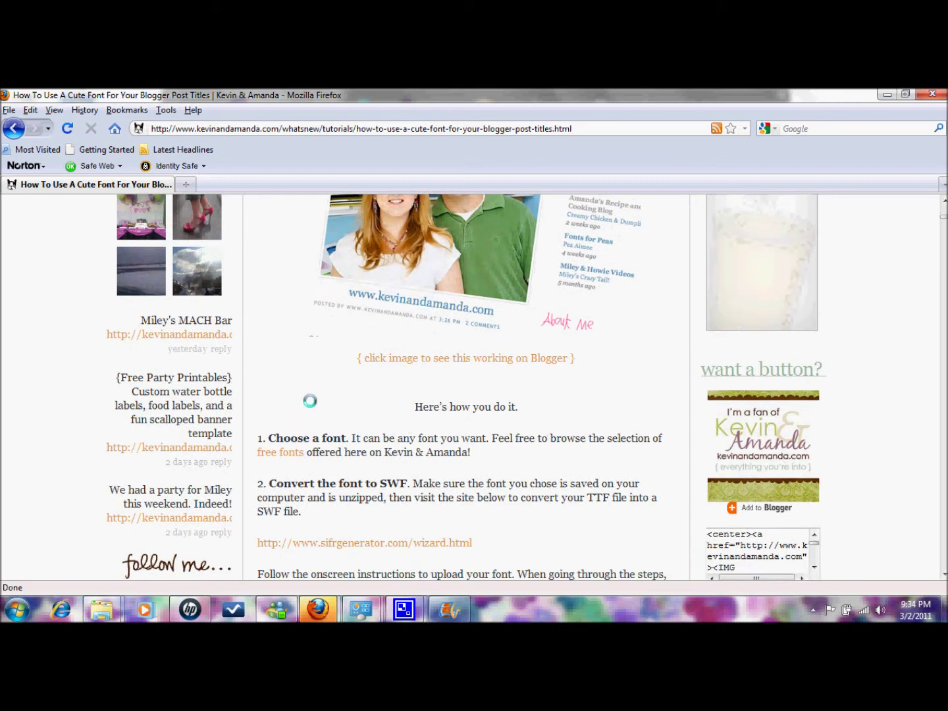
scroll(310, 400, "down", 1)
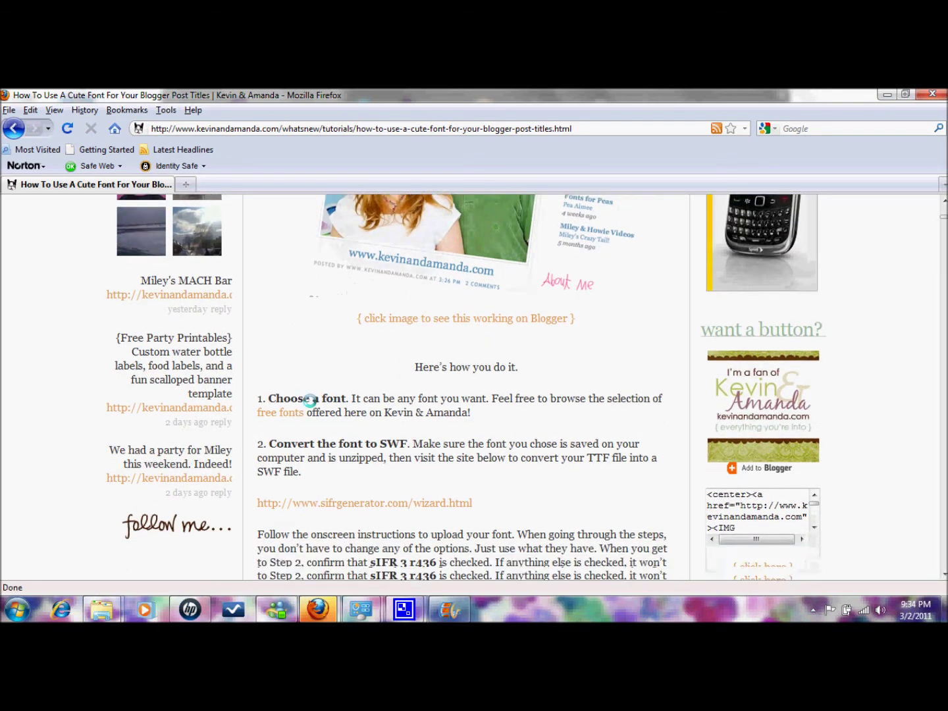
scroll(310, 399, "down", 2)
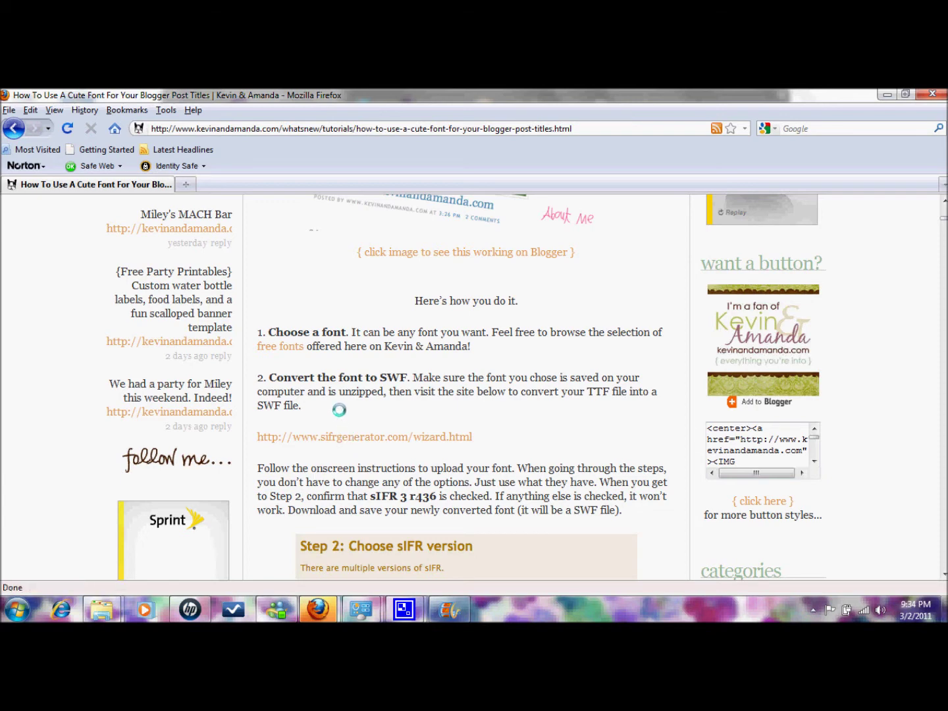
scroll(339, 409, "down", 3)
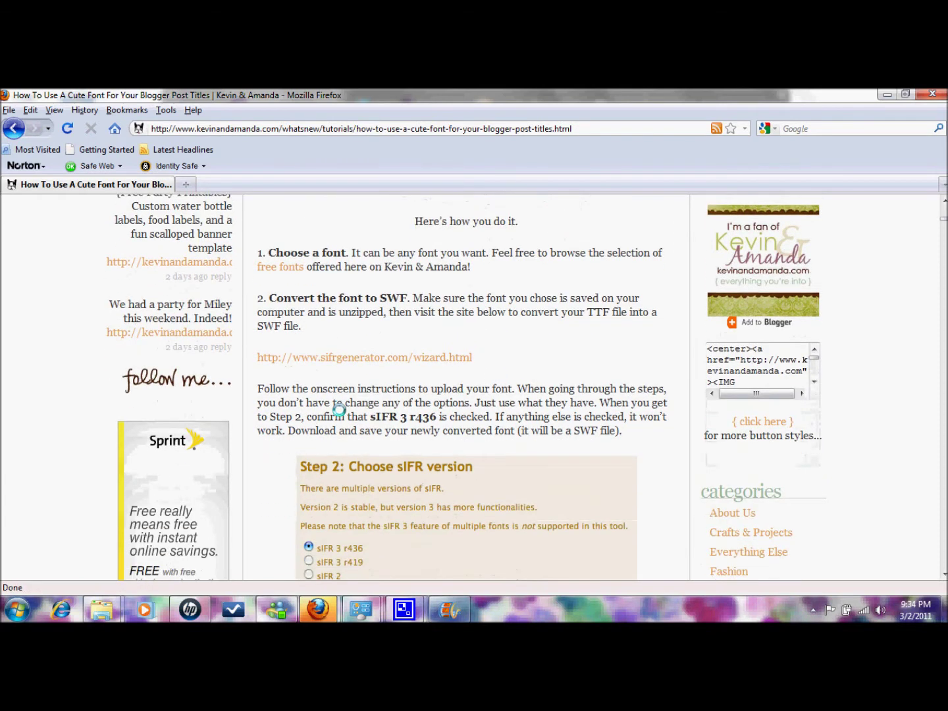
left_click_drag(376, 418, 430, 418)
left_click(436, 418)
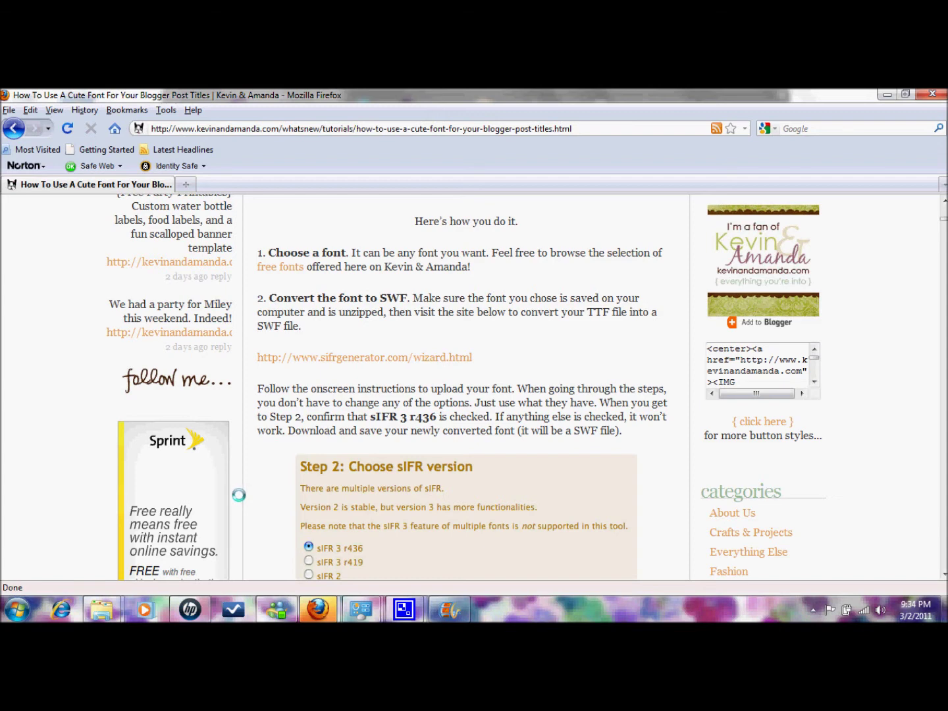
left_click(260, 498)
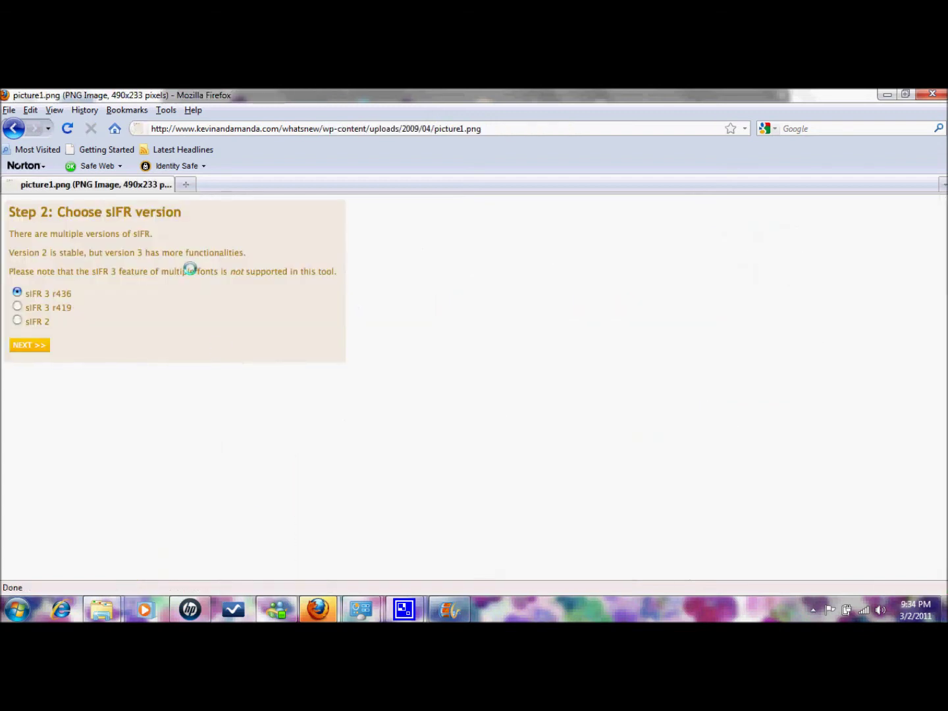
left_click(12, 128)
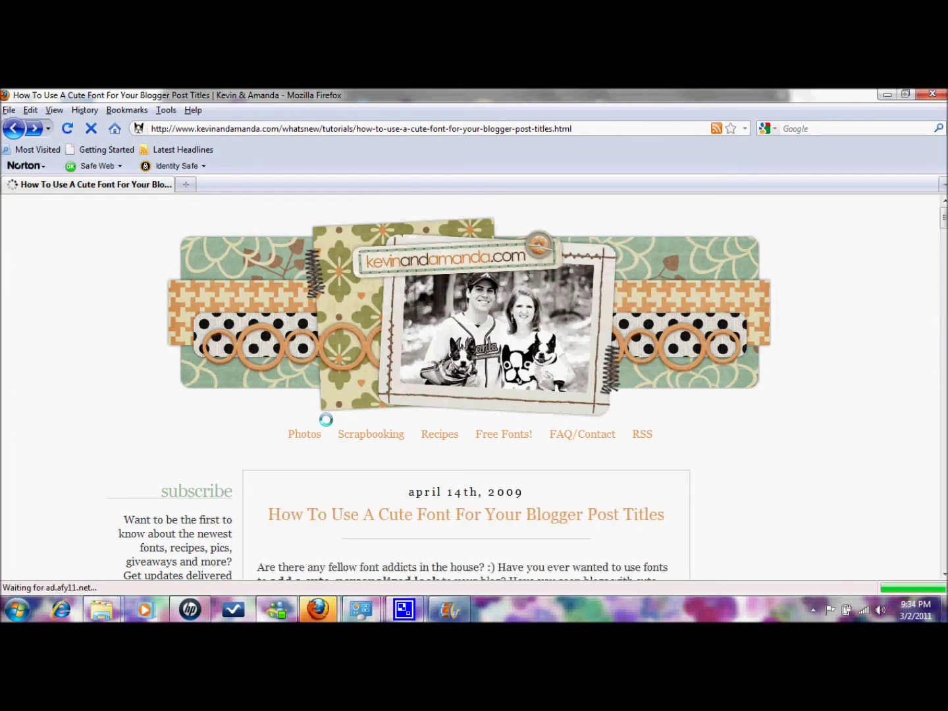
scroll(326, 419, "down", 6)
scroll(326, 419, "down", 10)
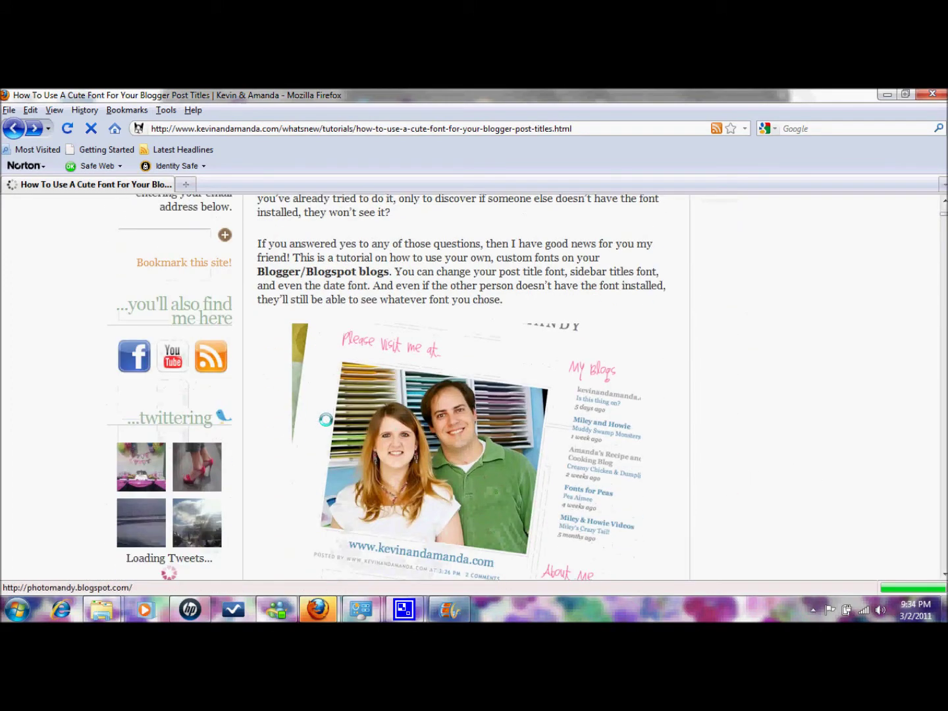
scroll(325, 419, "down", 8)
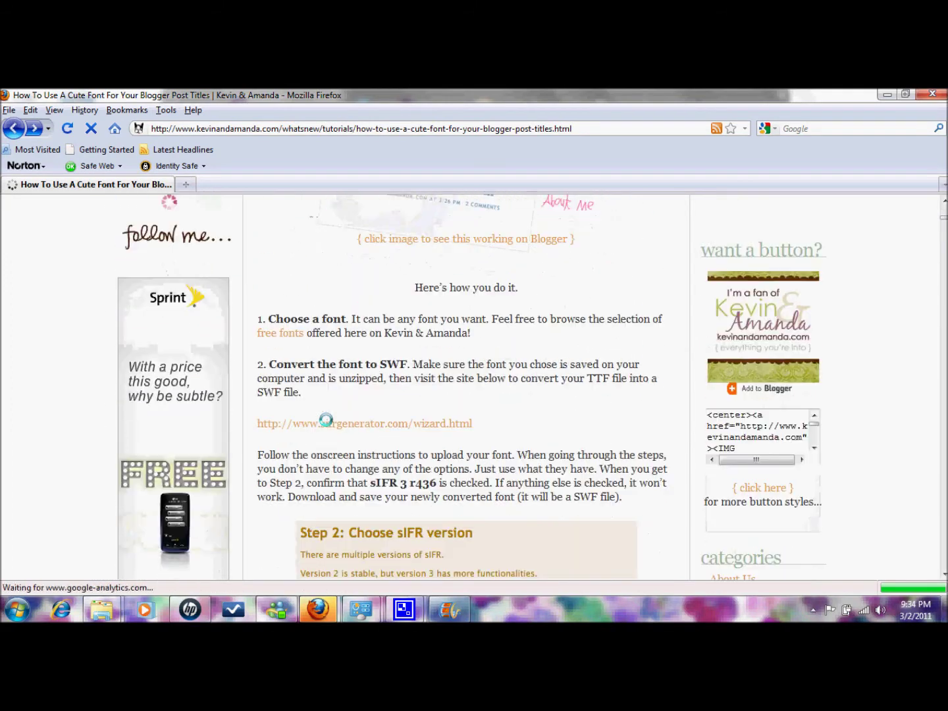
scroll(324, 419, "down", 4)
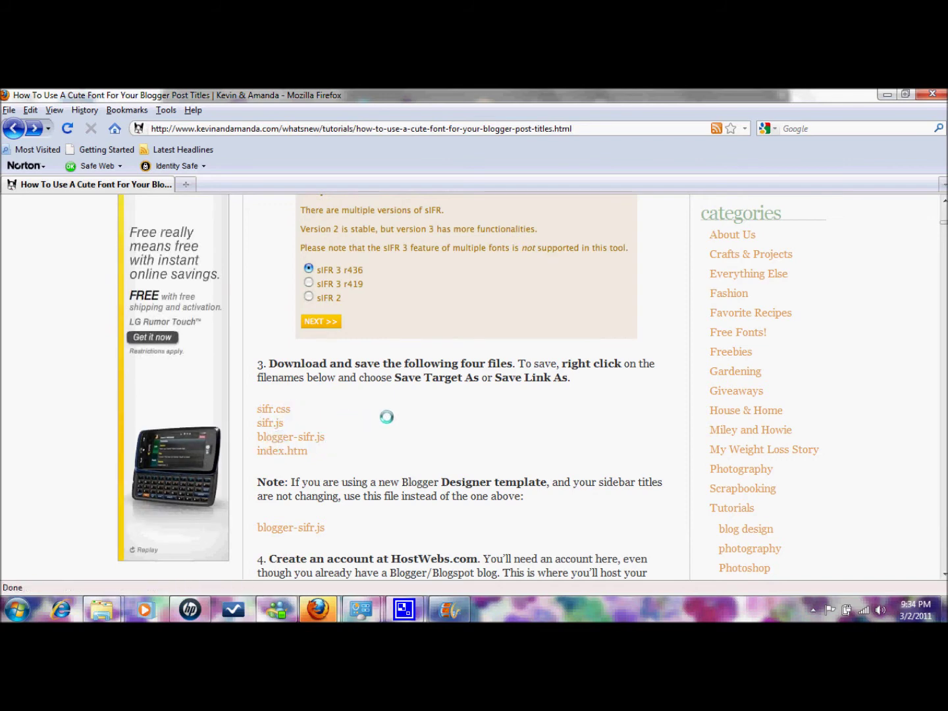
scroll(387, 417, "down", 2)
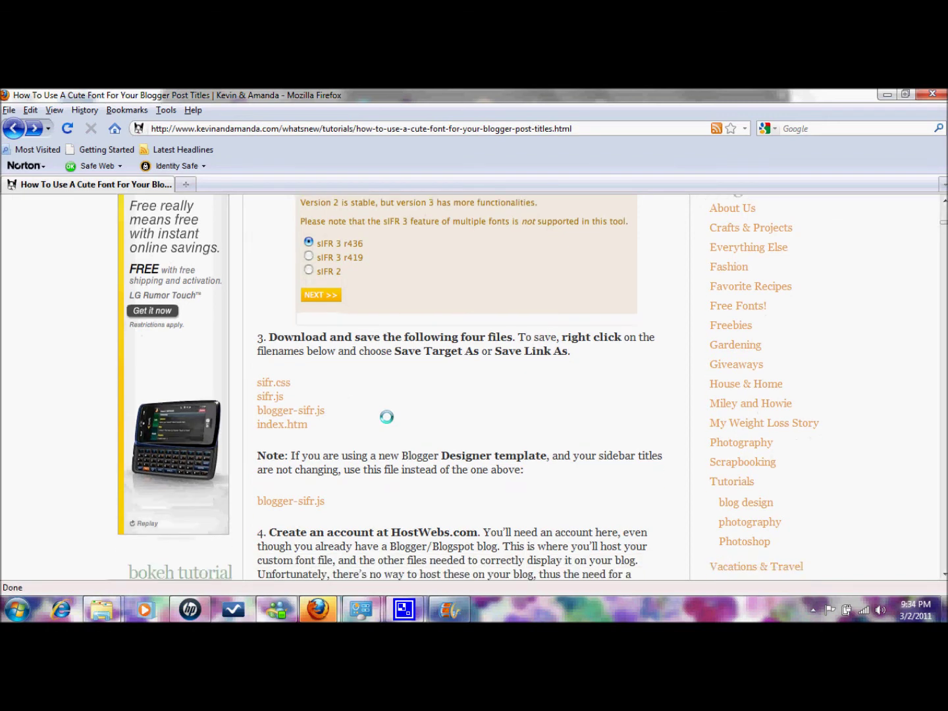
scroll(387, 416, "down", 2)
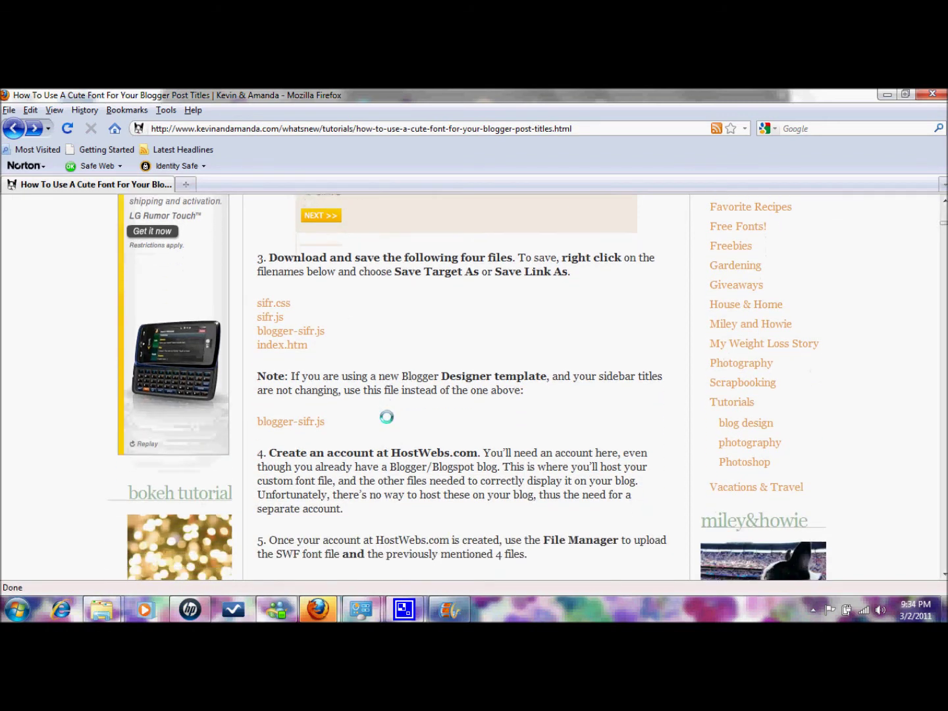
scroll(387, 417, "down", 1)
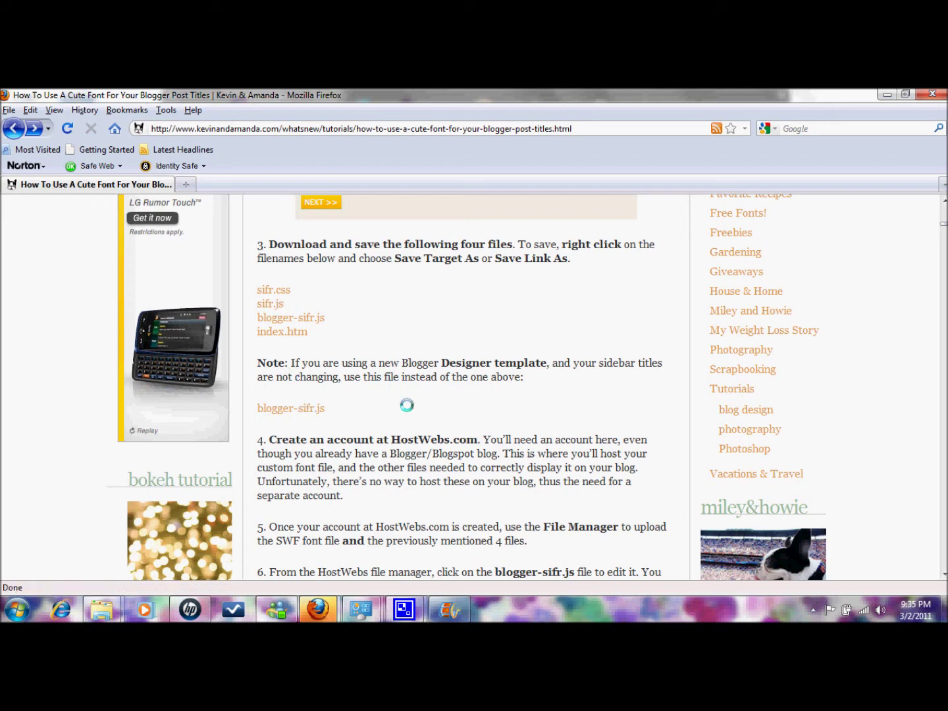
scroll(406, 405, "down", 2)
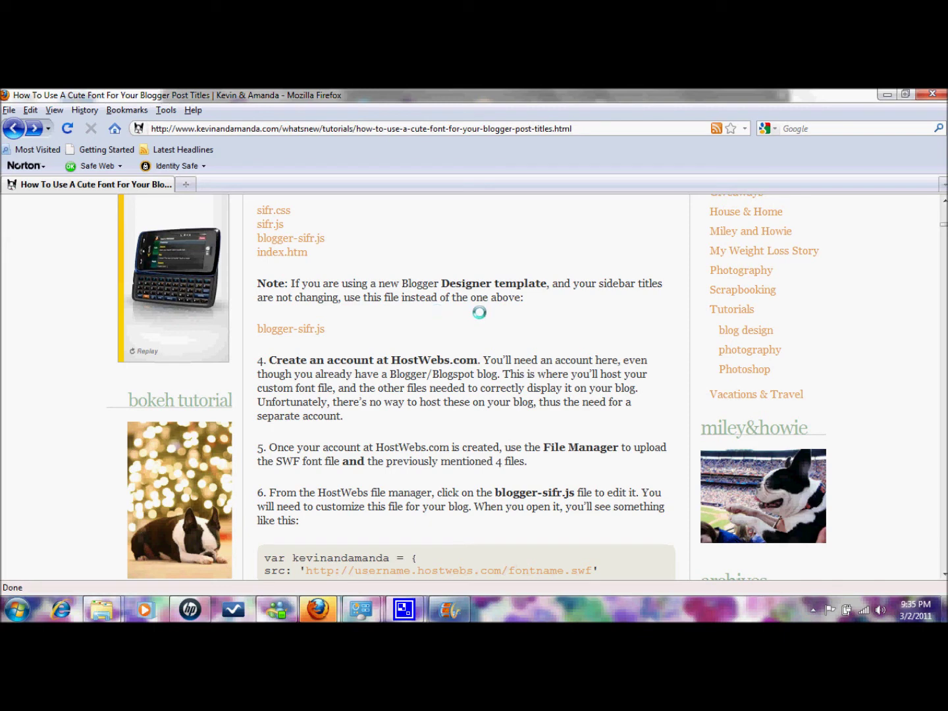
Scroll the tutorial past step 6's blogger-sifr.js code to the #000000 CSS color block.
scroll(479, 312, "down", 3)
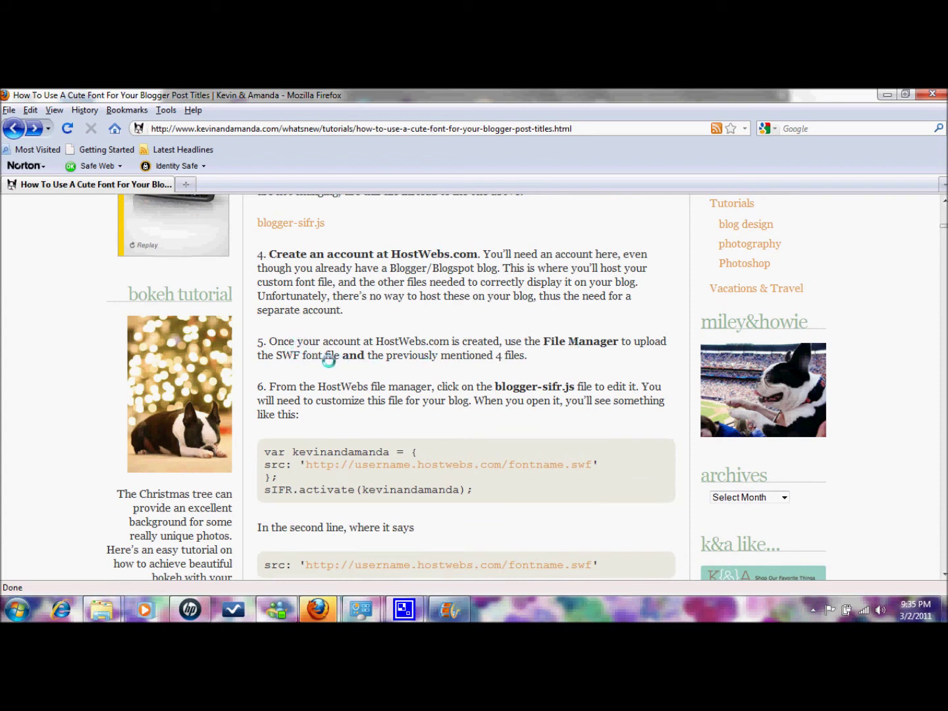
scroll(373, 361, "down", 1)
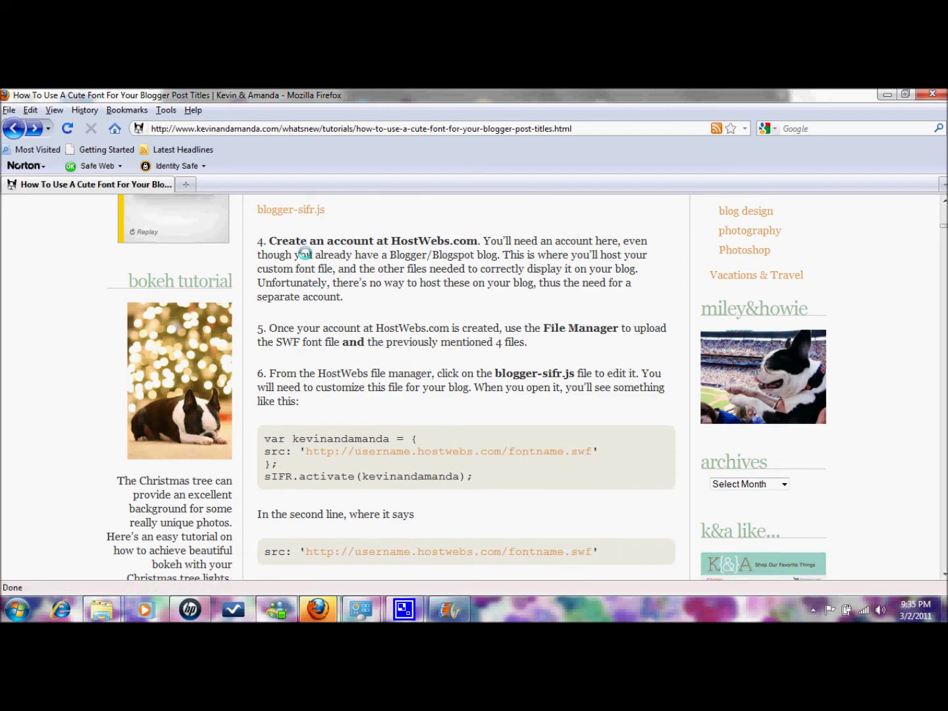
scroll(304, 253, "down", 2)
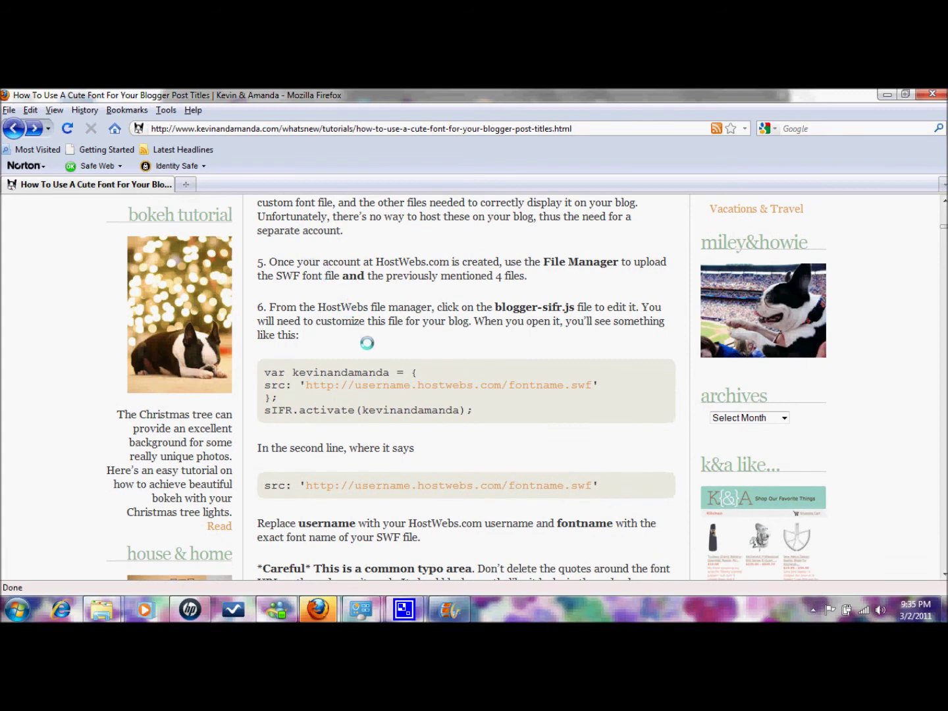
scroll(367, 343, "down", 1)
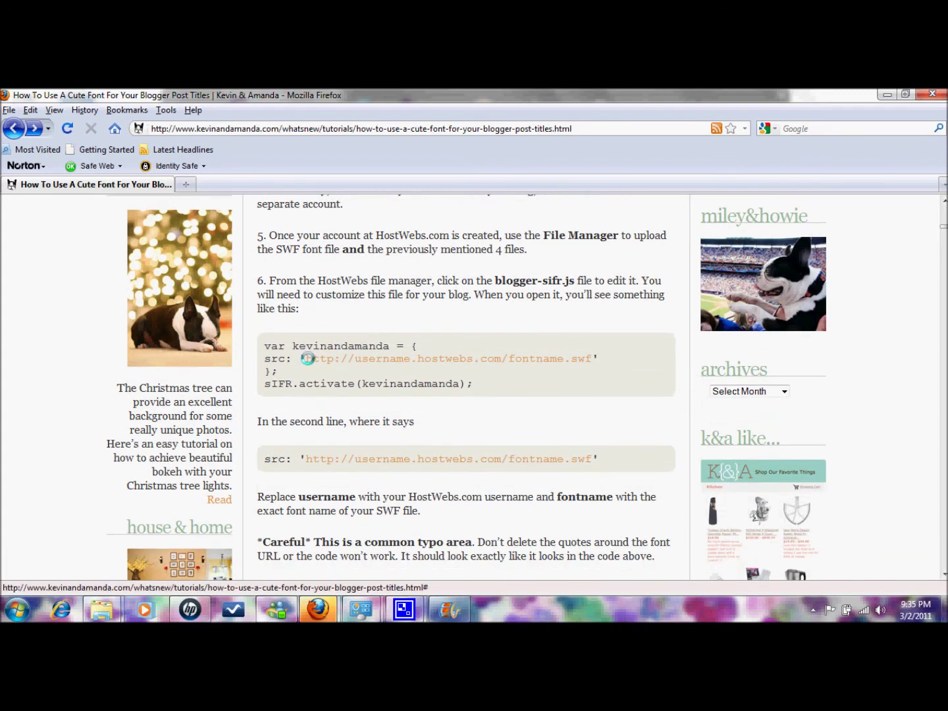
scroll(297, 335, "down", 1)
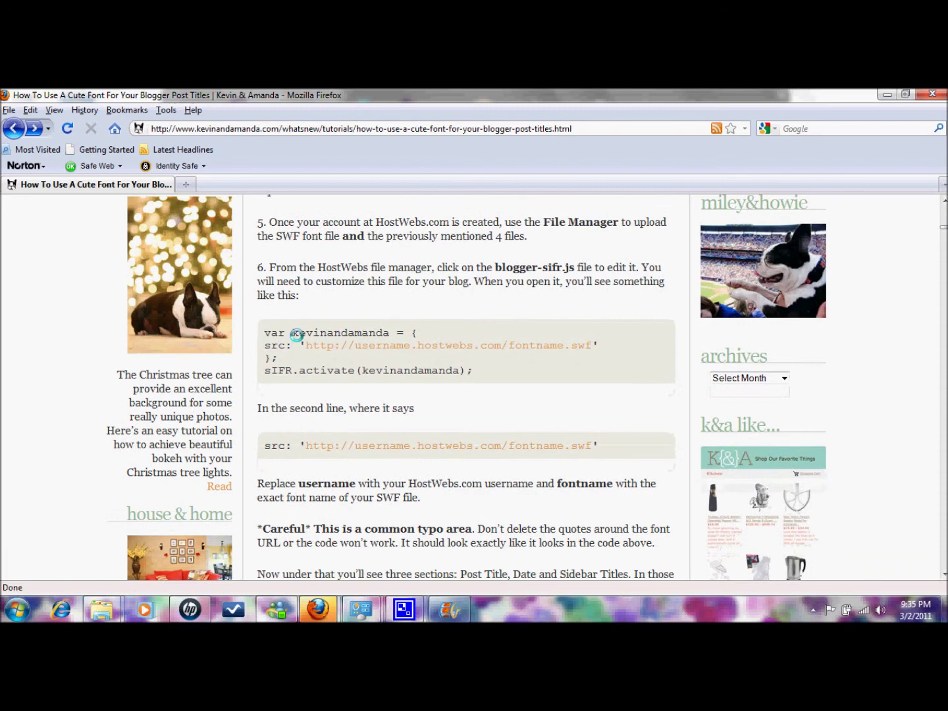
scroll(292, 311, "down", 4)
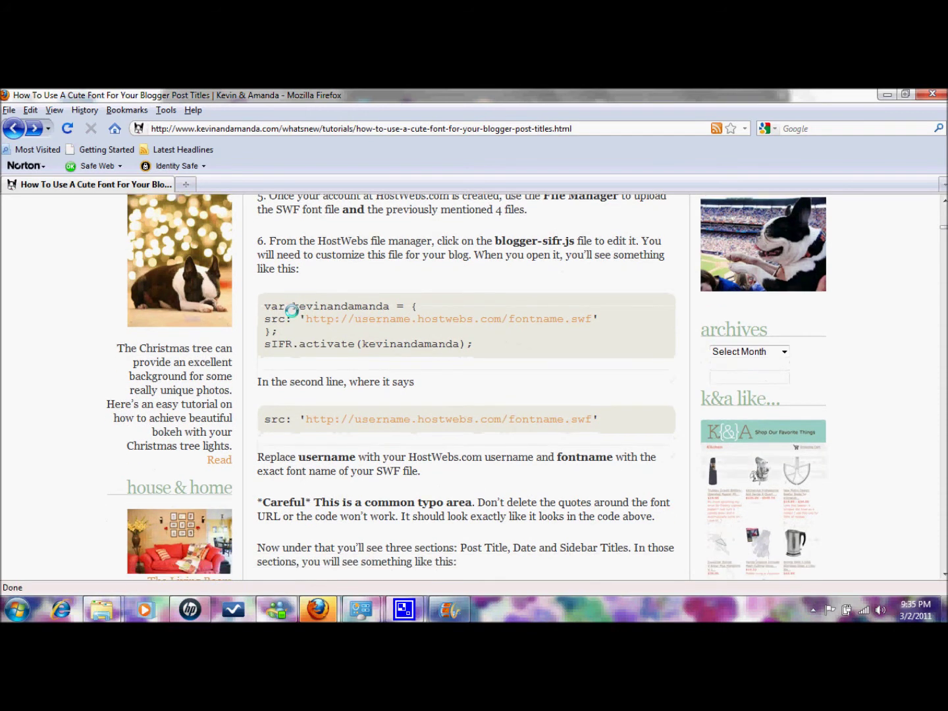
scroll(292, 311, "down", 3)
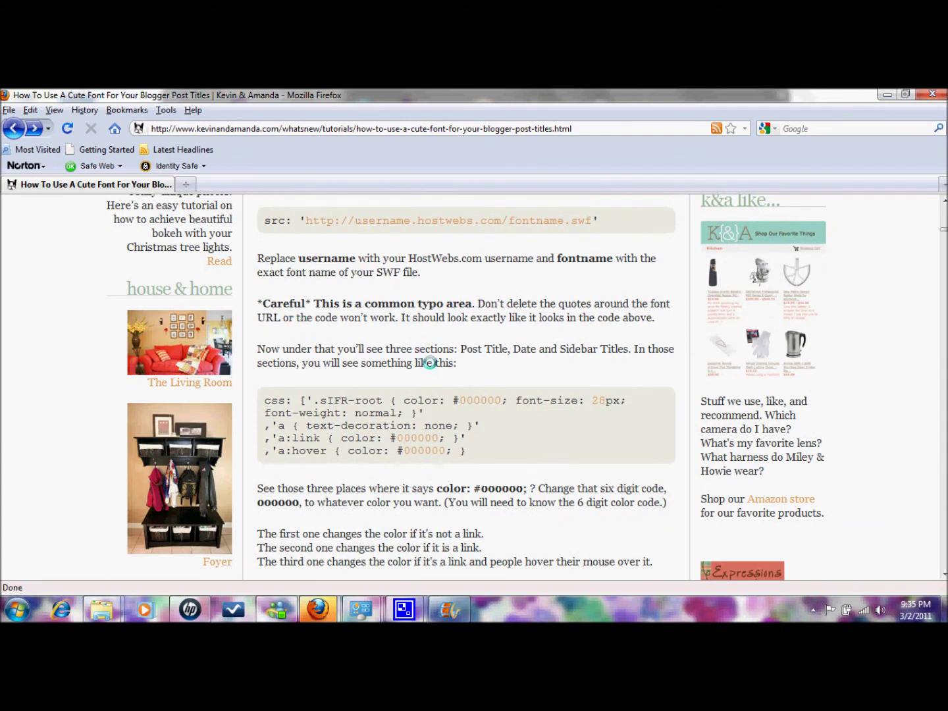
scroll(429, 364, "down", 2)
Scroll on to step 7's sifr.css, sifr.js and blogger-sifr.js code for pasting above </head>.
scroll(430, 363, "down", 1)
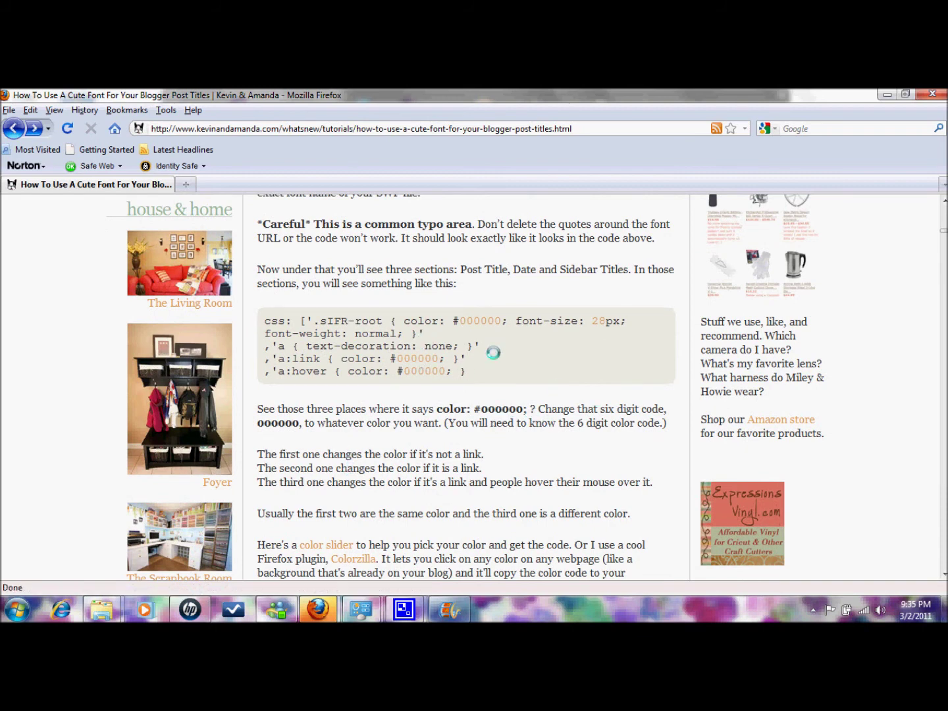
scroll(493, 352, "down", 4)
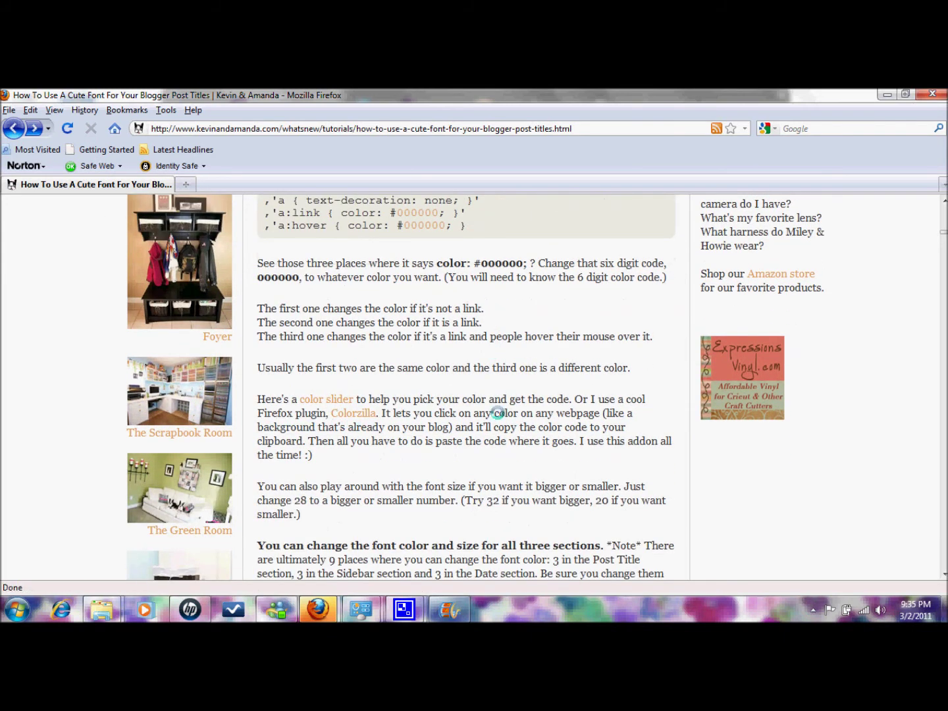
scroll(516, 348, "down", 4)
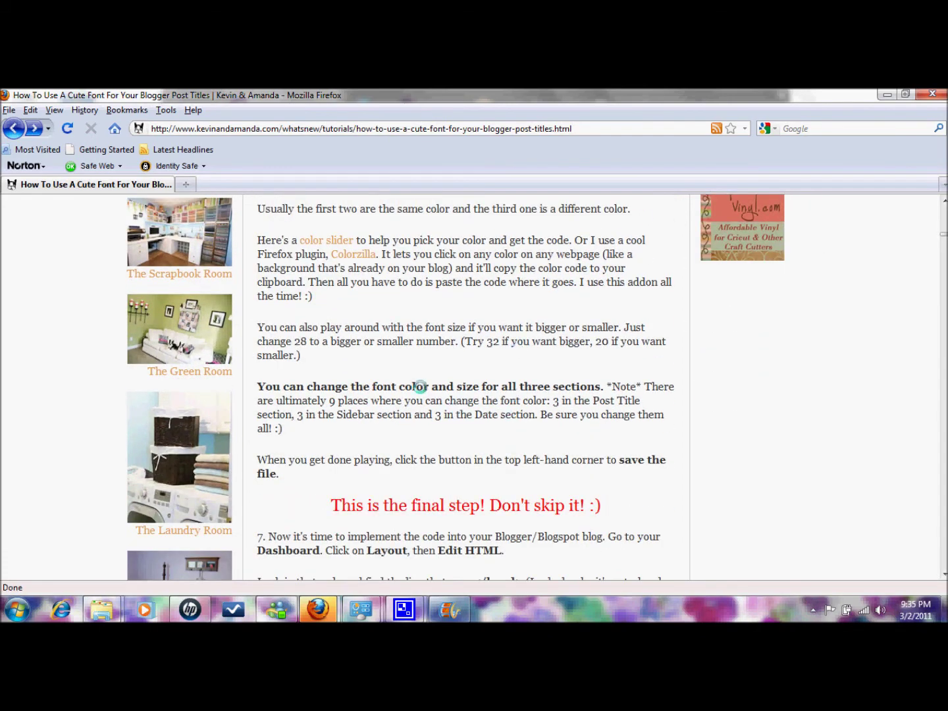
scroll(430, 421, "down", 3)
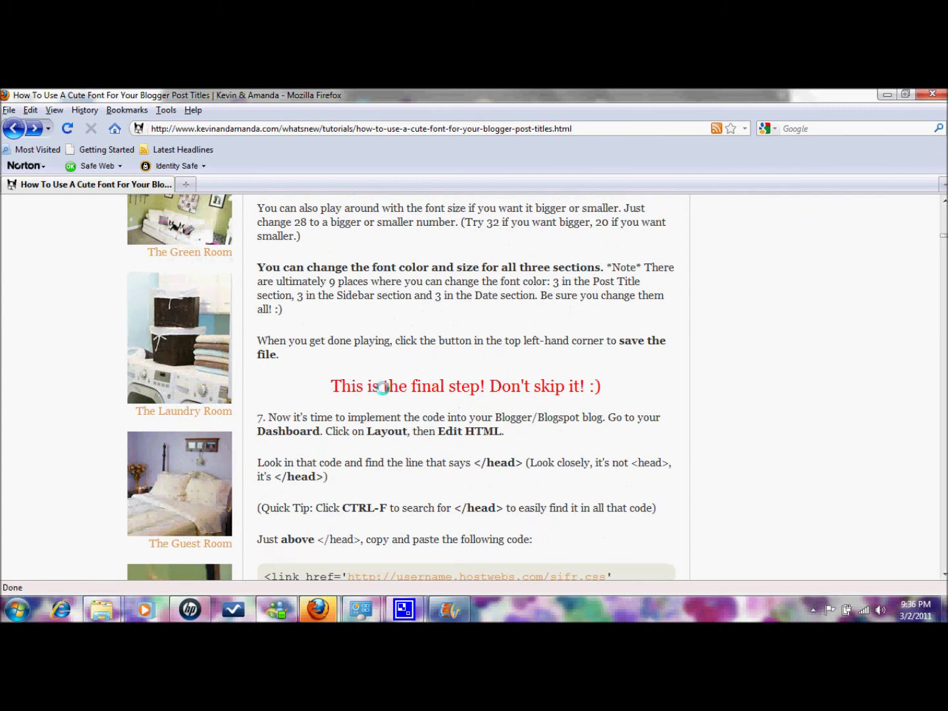
scroll(422, 293, "down", 3)
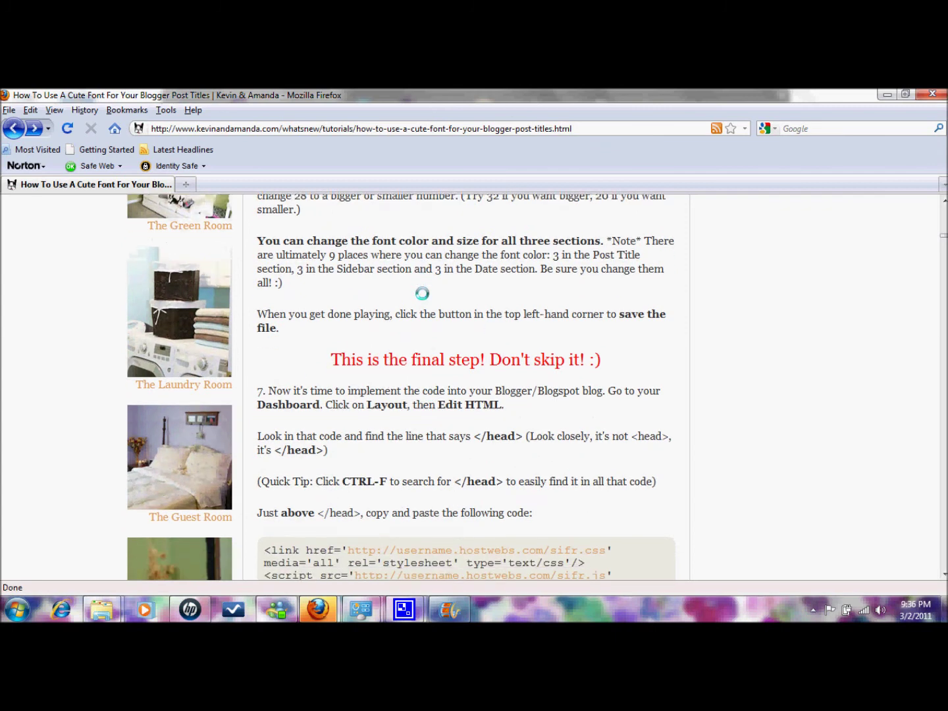
scroll(423, 294, "down", 1)
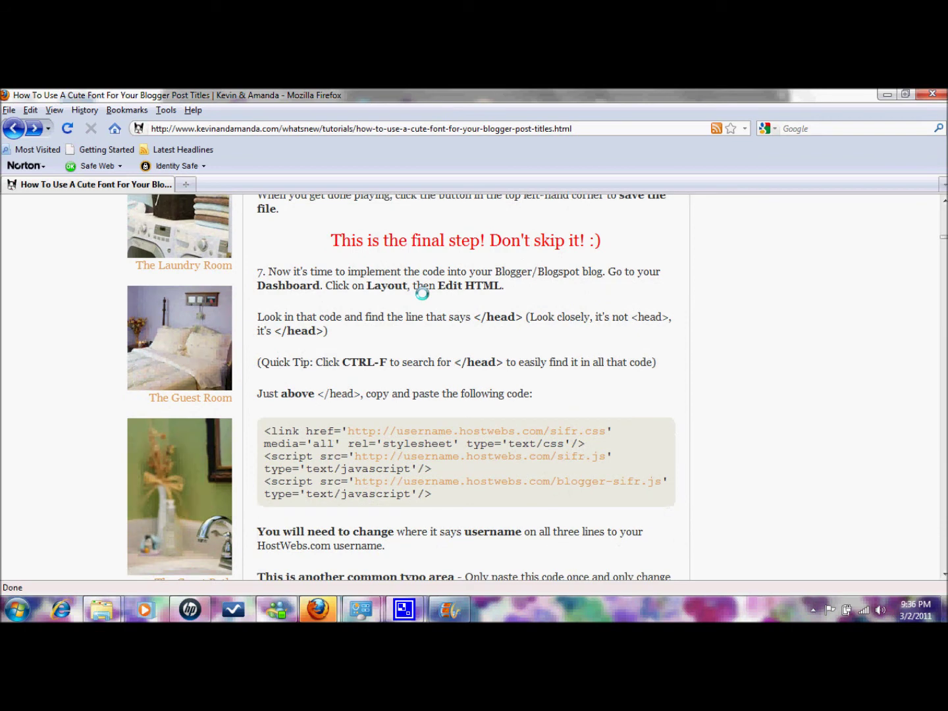
scroll(325, 306, "down", 1)
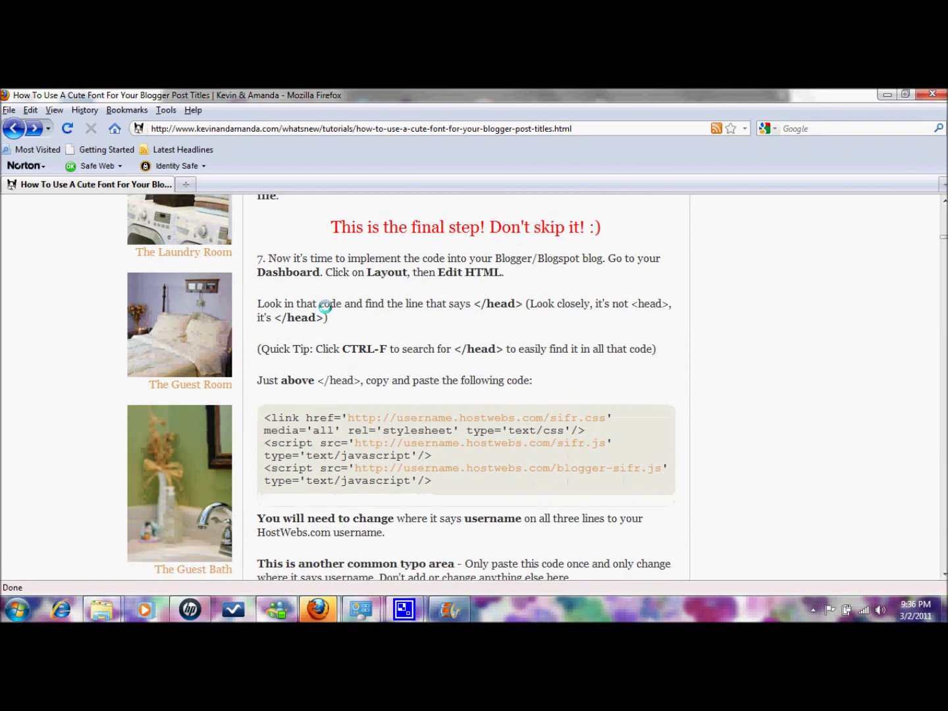
Open and dismiss the code block's context menu, then scroll to the FAQ / Troubleshooting heading.
right_click(339, 414)
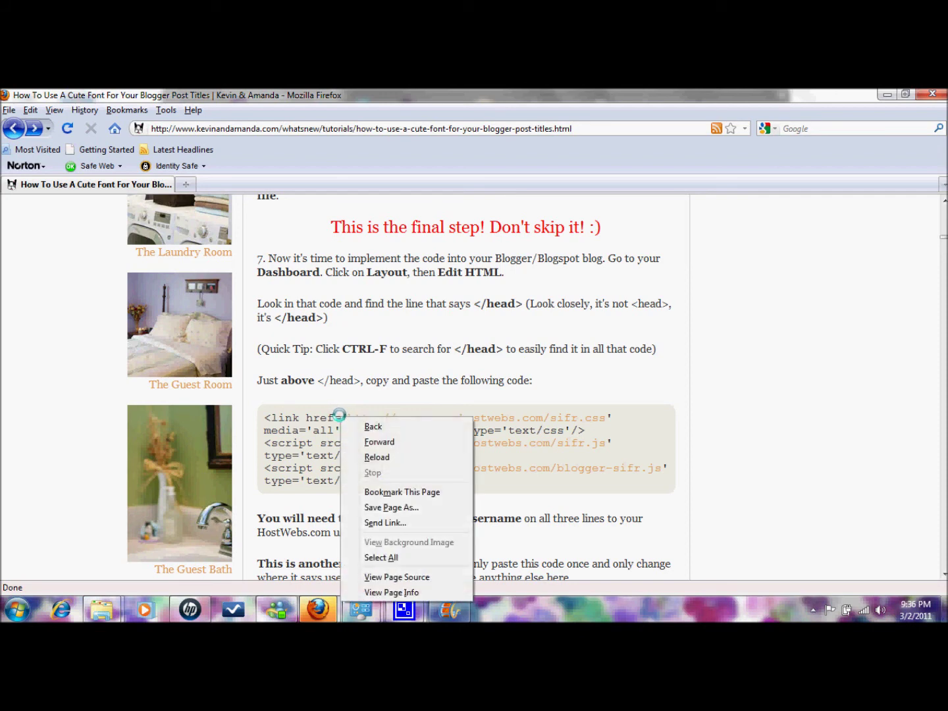
left_click(322, 418)
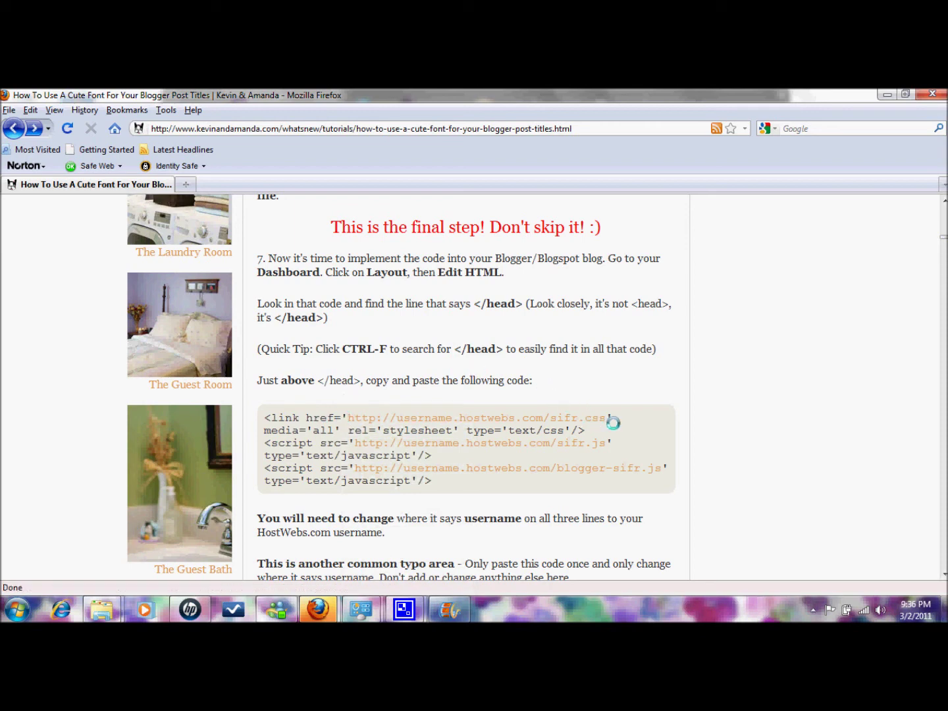
scroll(622, 369, "down", 1)
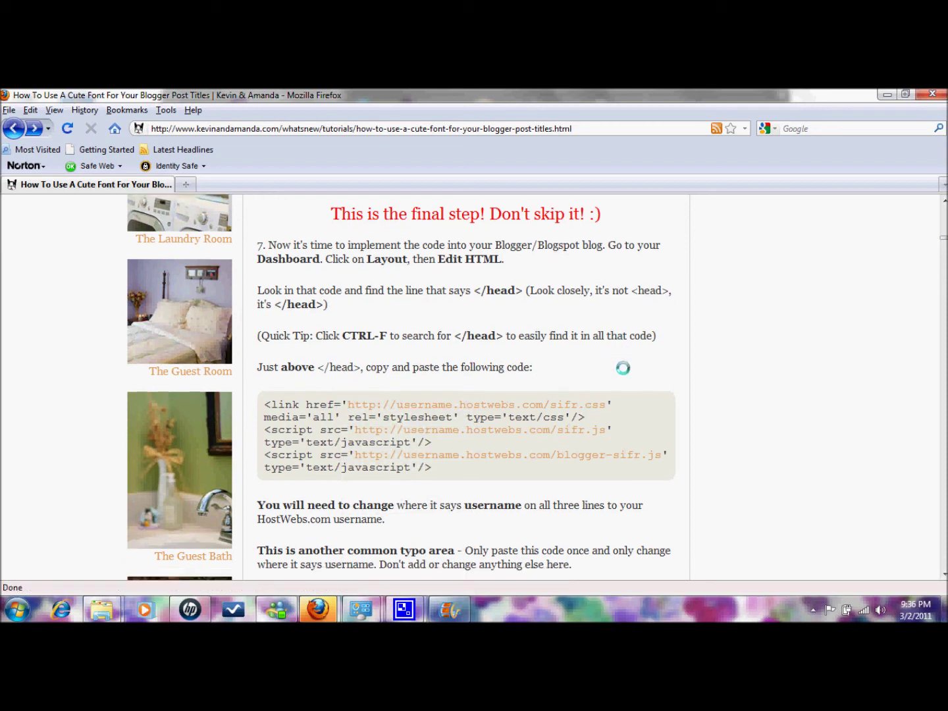
scroll(624, 368, "down", 2)
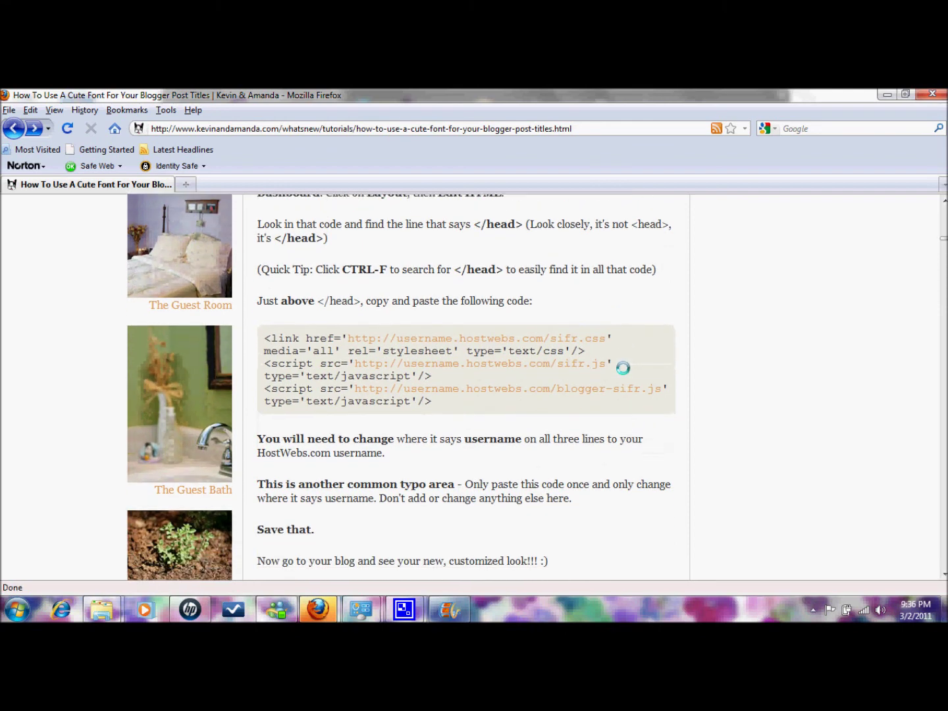
scroll(622, 368, "down", 2)
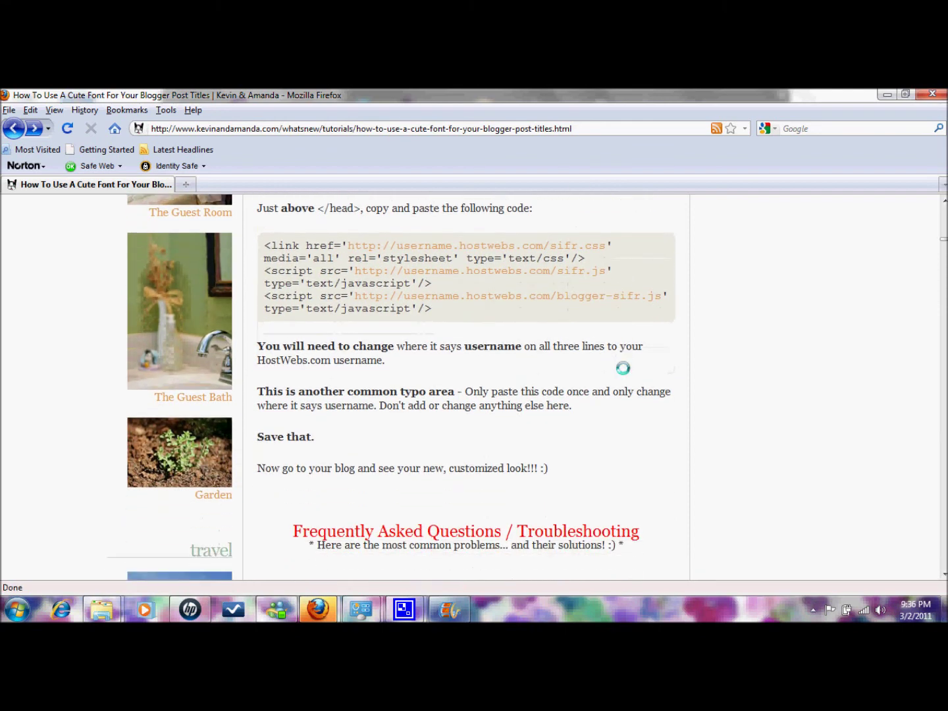
Scroll through troubleshooting tips 1–6 to tip 7 about switching HostWebs links to Webs.com.
scroll(623, 369, "down", 3)
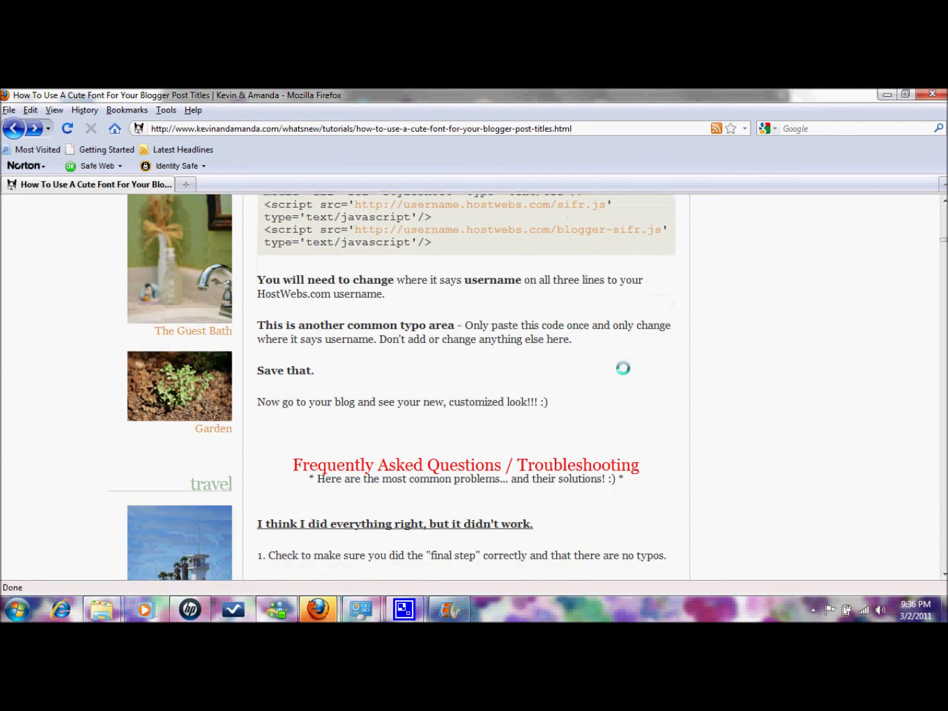
scroll(622, 368, "down", 1)
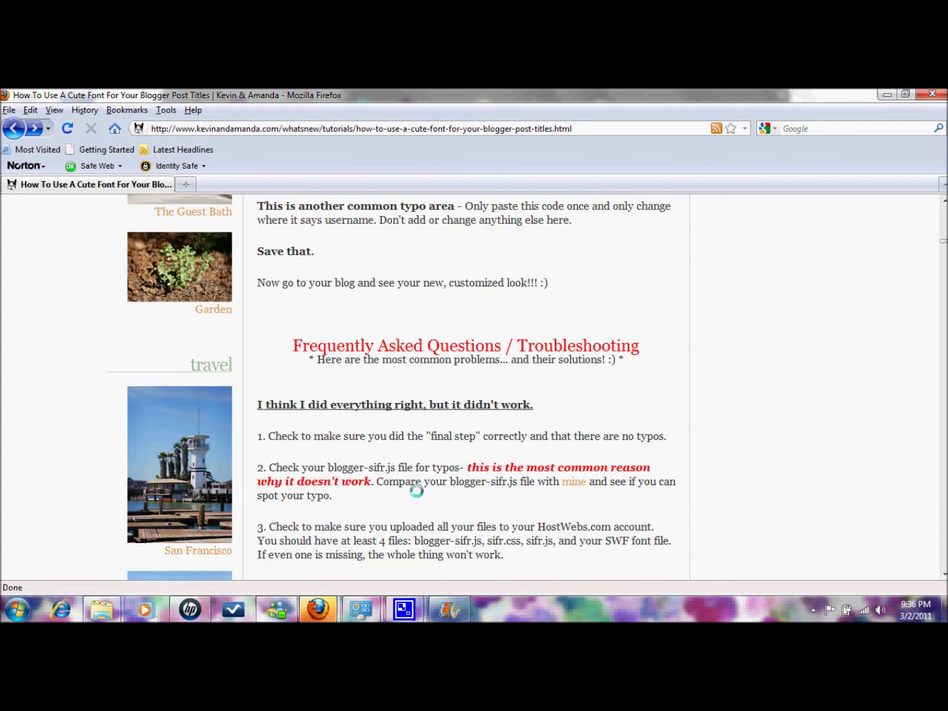
scroll(530, 339, "down", 1)
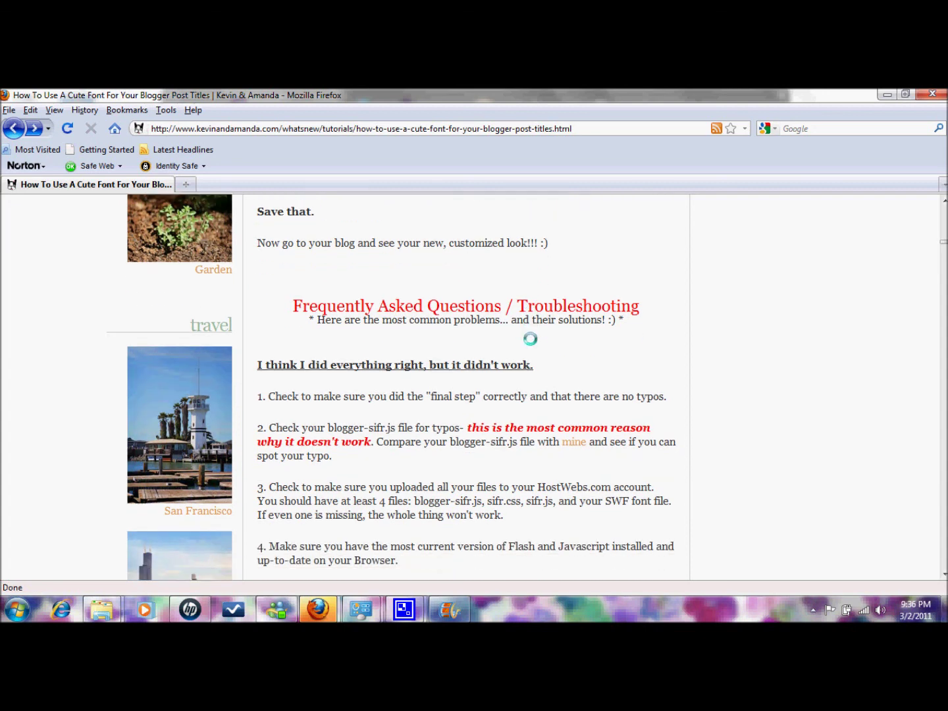
scroll(530, 339, "down", 3)
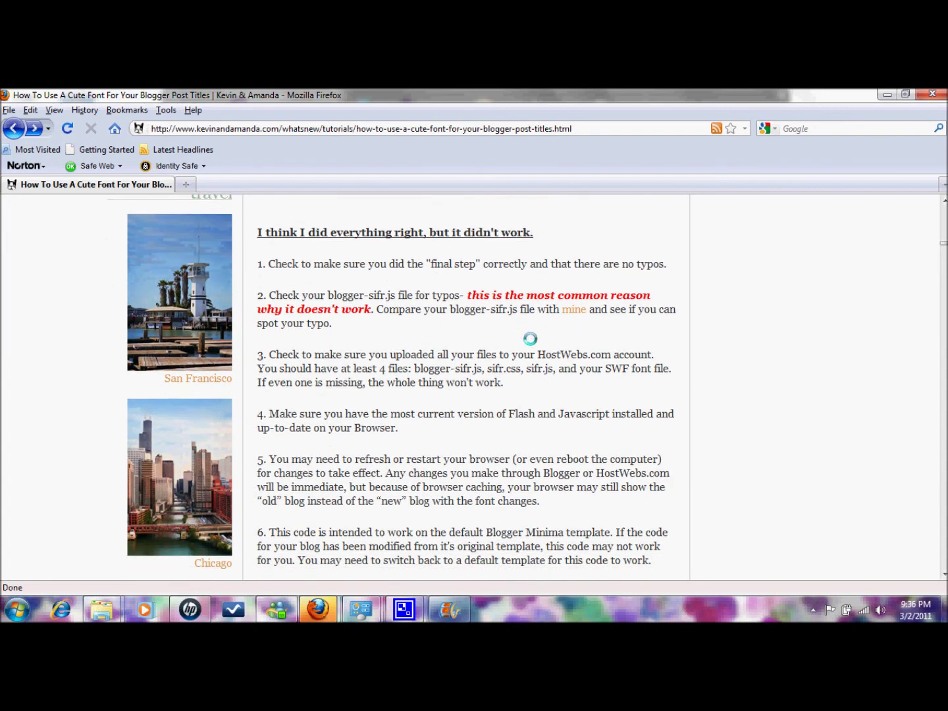
scroll(530, 338, "down", 2)
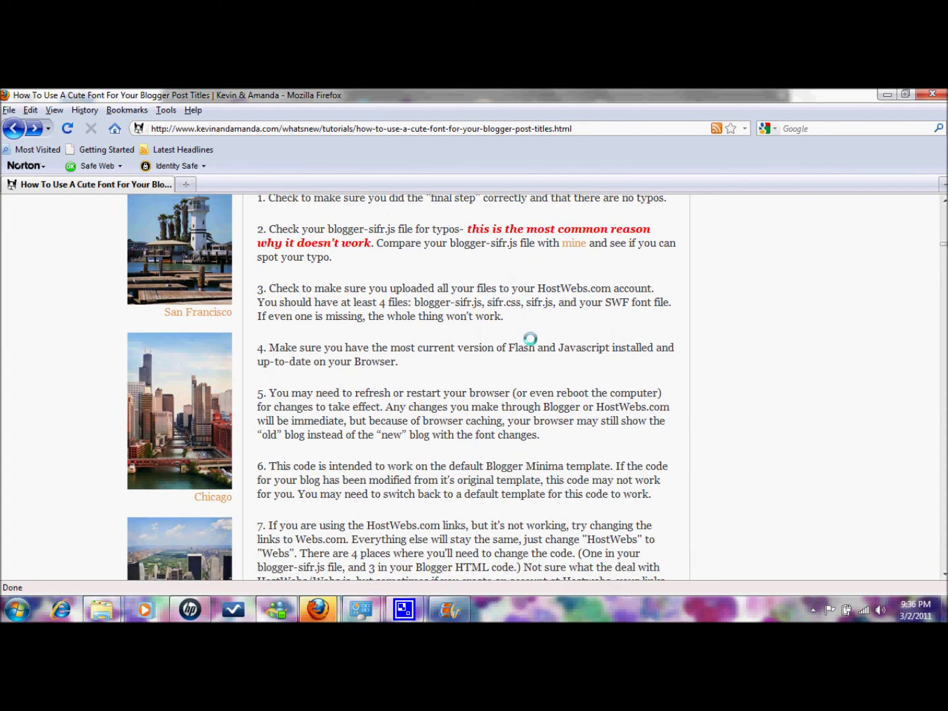
Scroll up to the 'How To Use A Cute Font For Your Blogger Post Titles' heading.
scroll(943, 212, "up", 15)
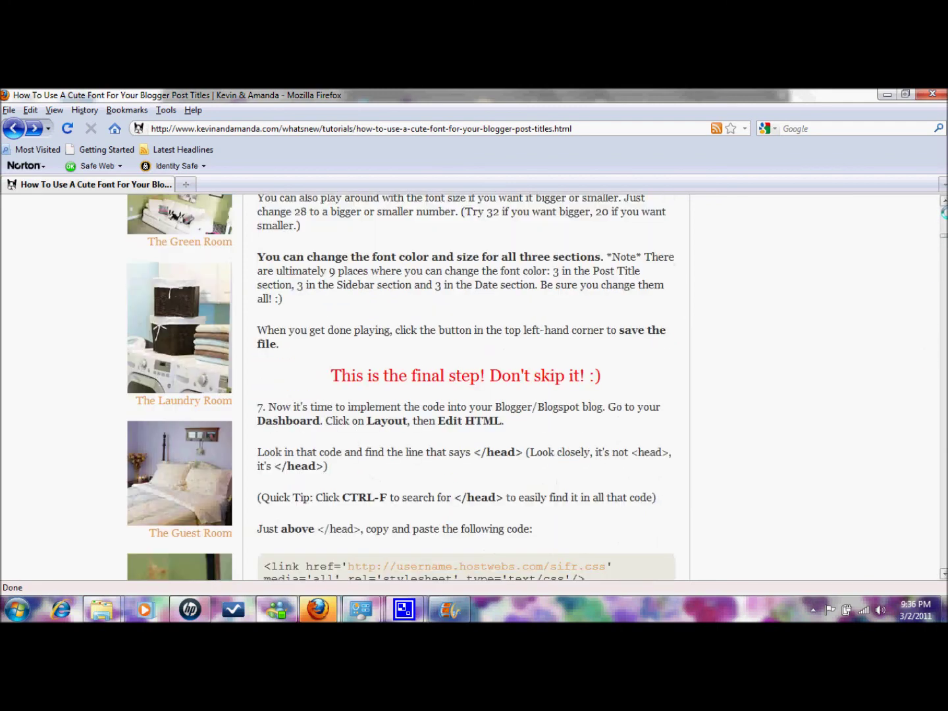
scroll(943, 211, "up", 10)
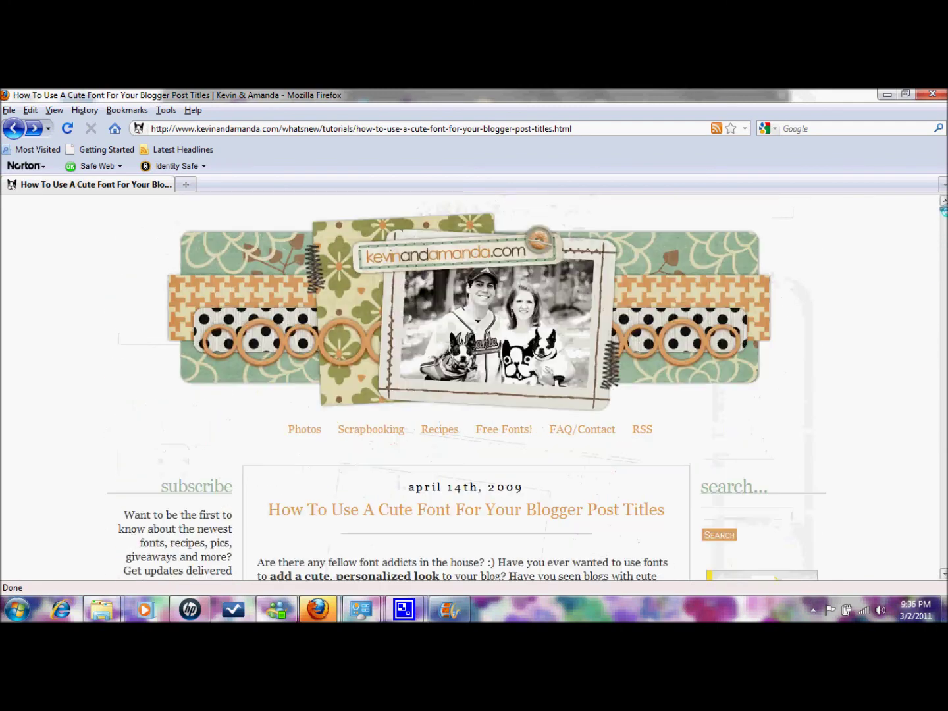